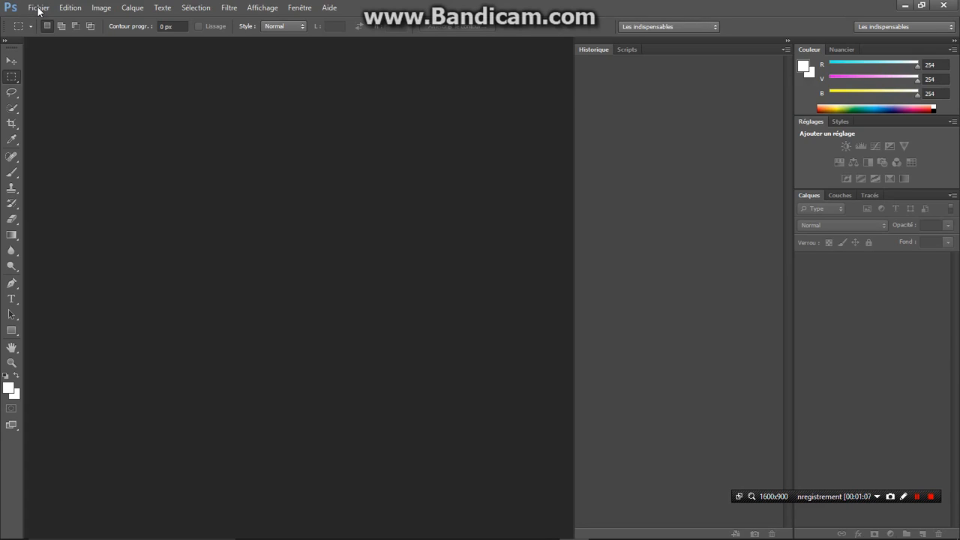
Start a Photomerge and add the eight moon photos _MG_6206 through _MG_6276 from the essai de composition folder as source files
{"action": "left_click", "coordinate": [39, 11]}
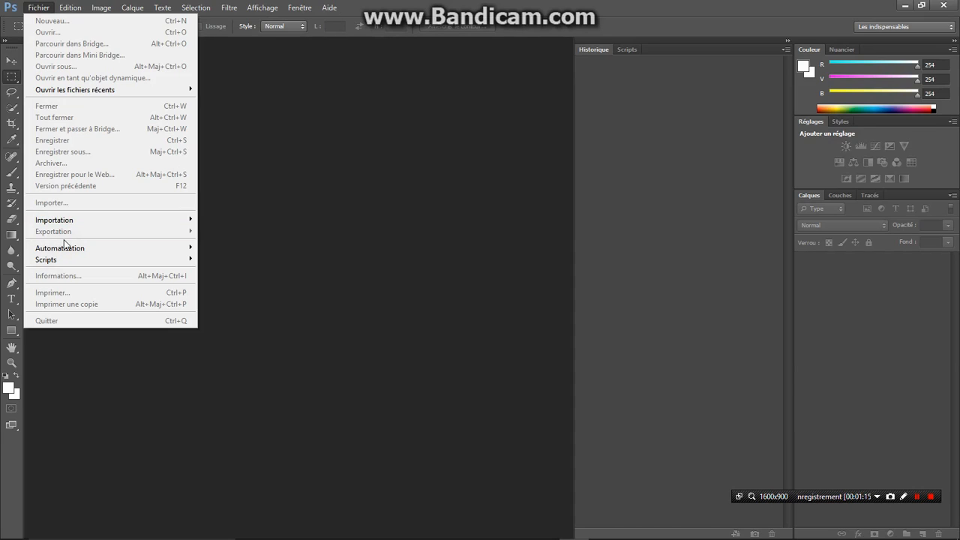
{"action": "mouse_move", "coordinate": [69, 248]}
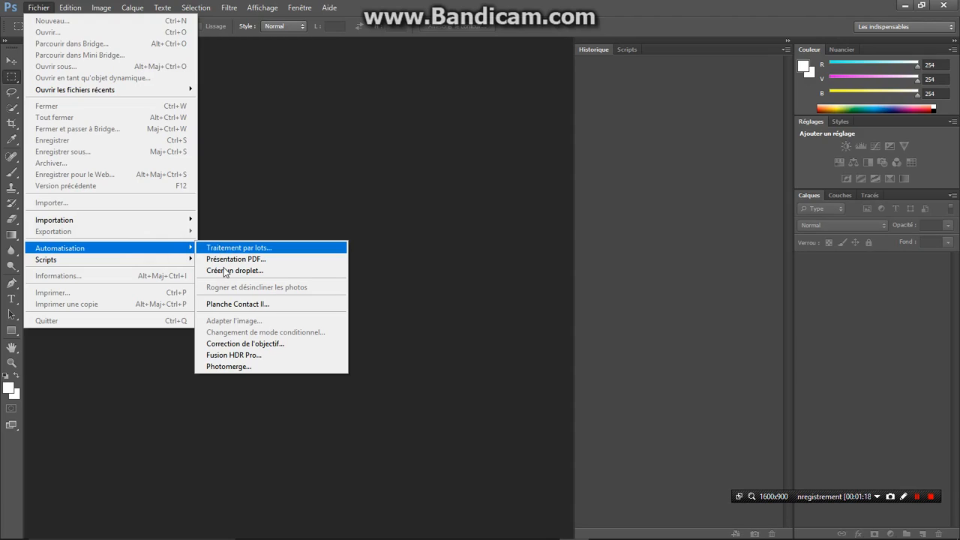
{"action": "left_click", "coordinate": [239, 365]}
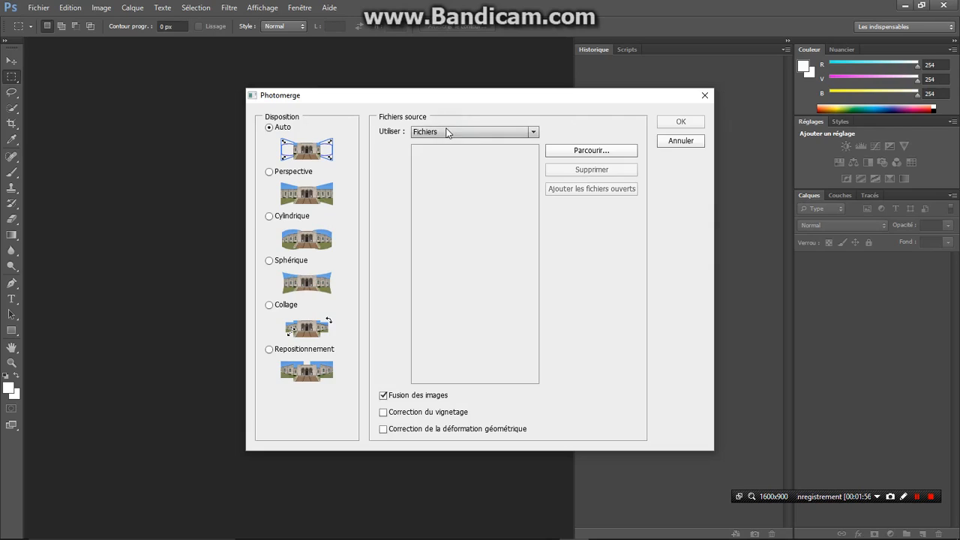
{"action": "left_click", "coordinate": [532, 131]}
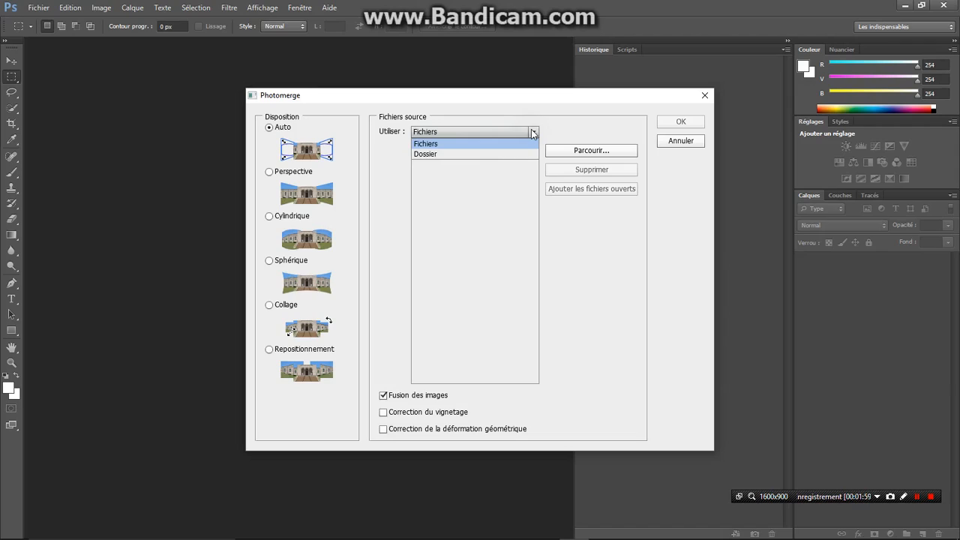
{"action": "left_click", "coordinate": [533, 131]}
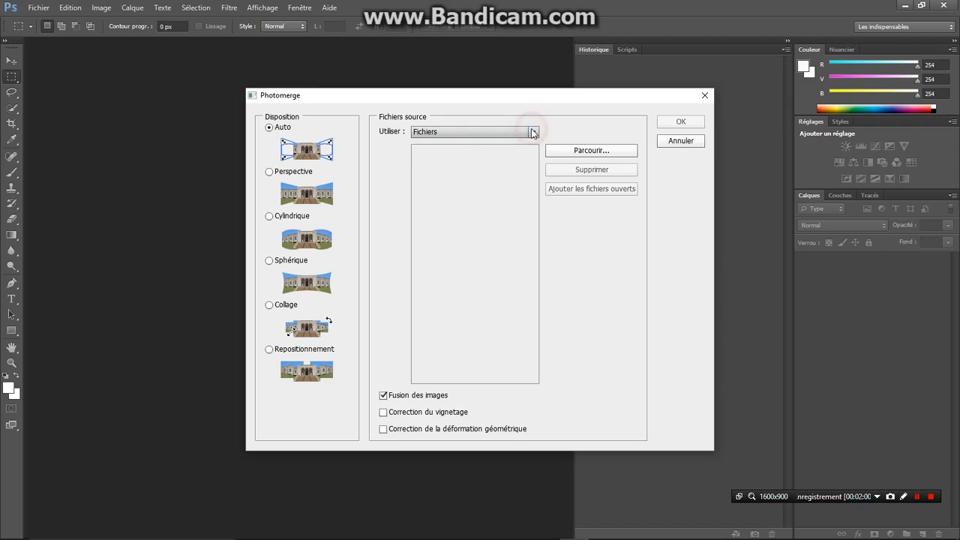
{"action": "left_click", "coordinate": [588, 152]}
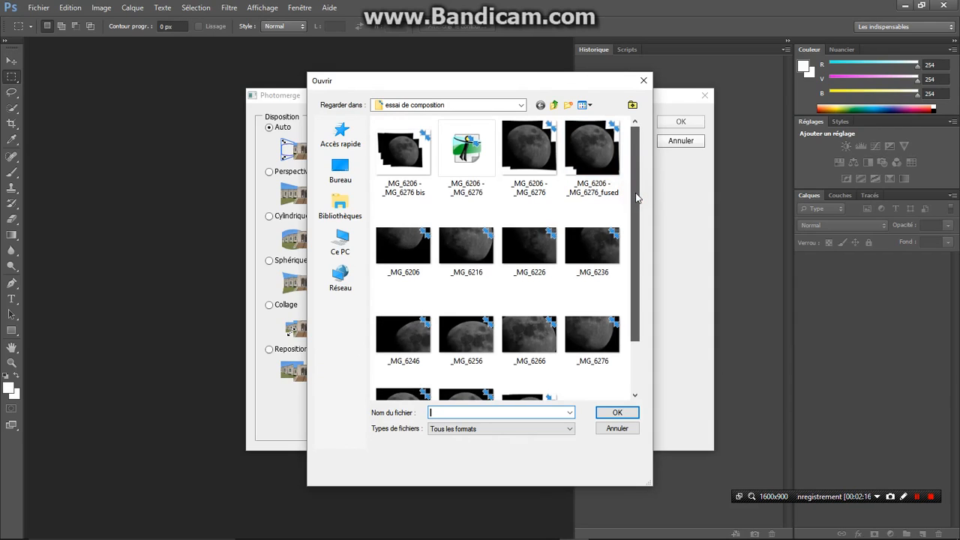
{"action": "left_click_drag", "start_coordinate": [636, 193], "coordinate": [638, 215]}
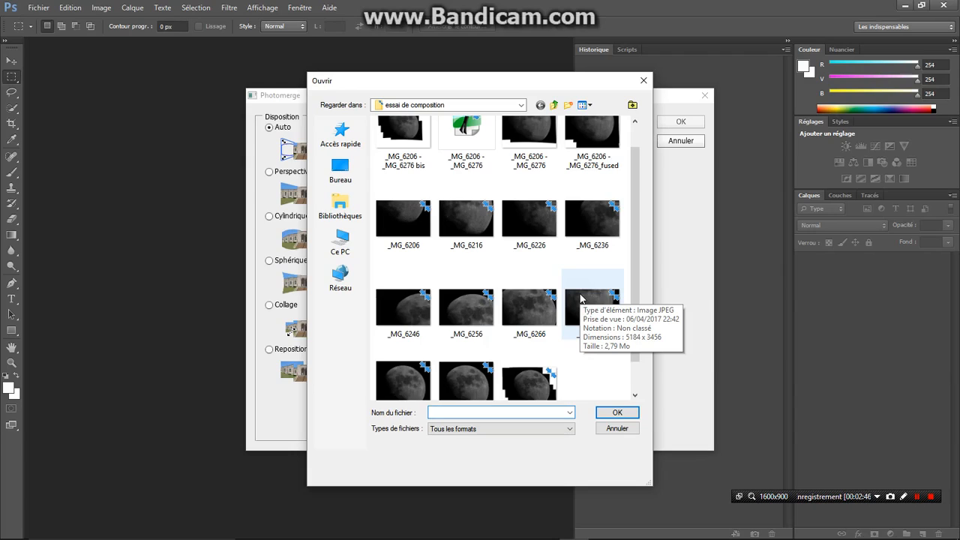
{"action": "left_click", "coordinate": [403, 217]}
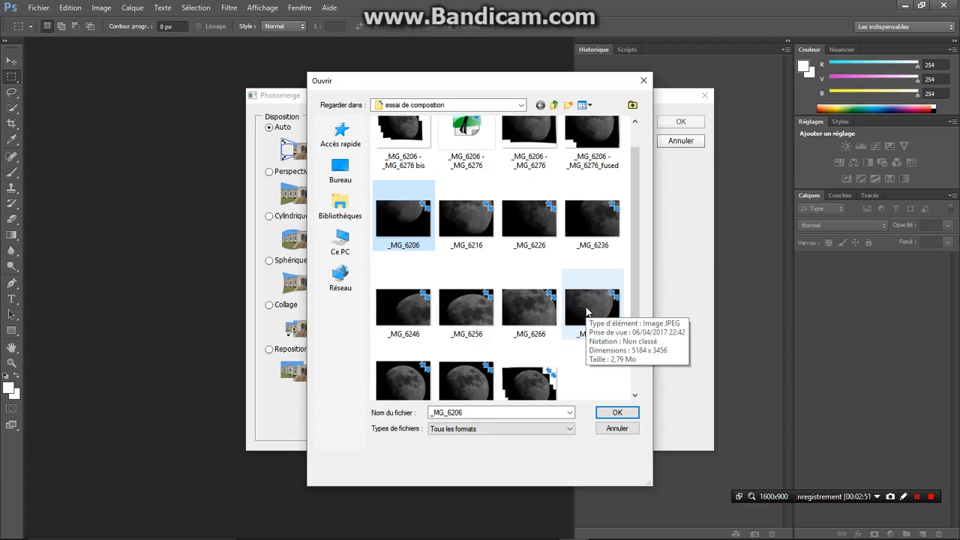
{"action": "left_click", "coordinate": [587, 312], "text": "shift"}
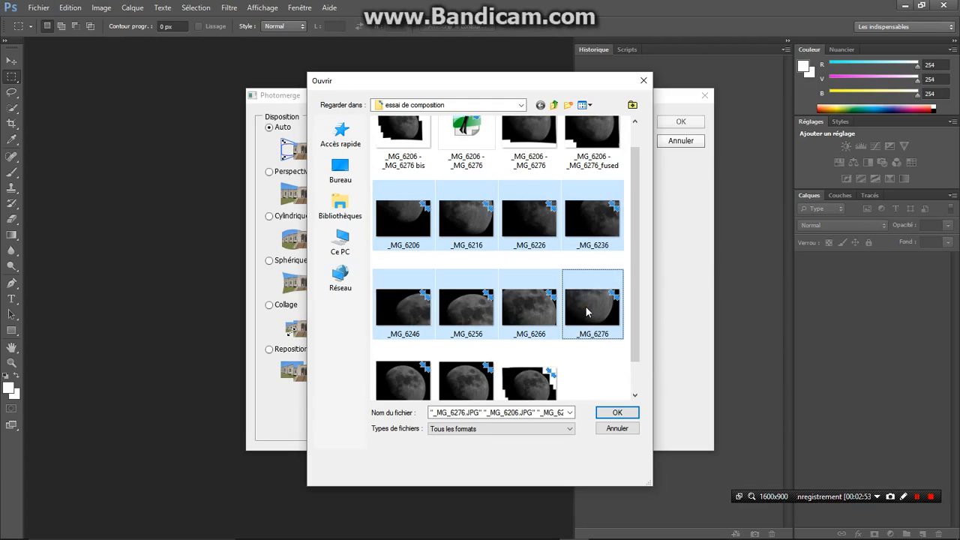
{"action": "left_click", "coordinate": [610, 413]}
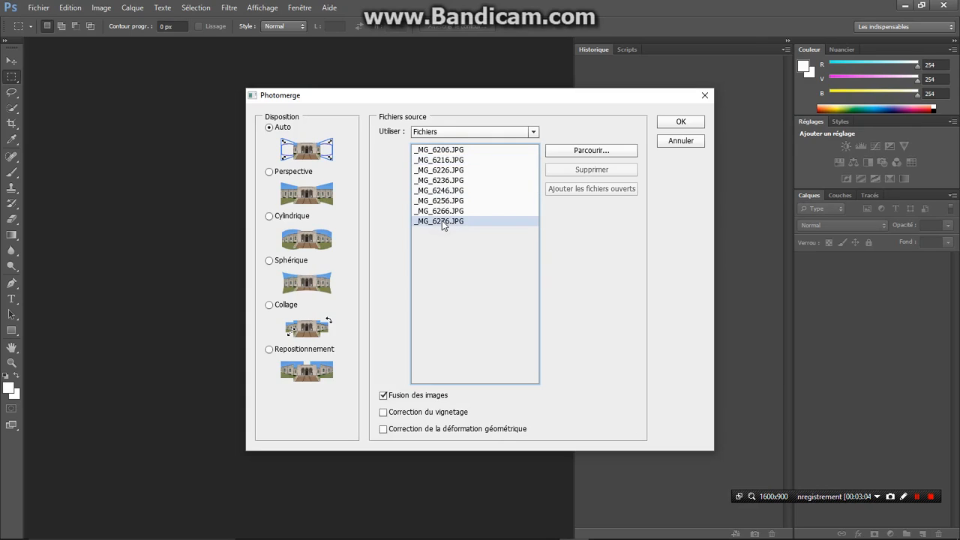
Enable vignette correction and geometric distortion correction, and run the merge with the Auto layout and image blending
{"action": "left_click", "coordinate": [383, 412]}
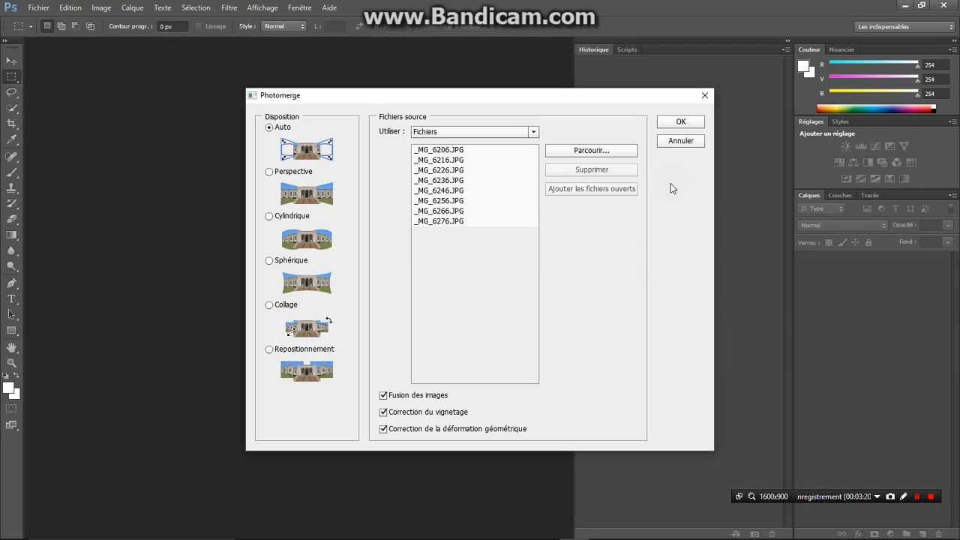
{"action": "left_click", "coordinate": [679, 123]}
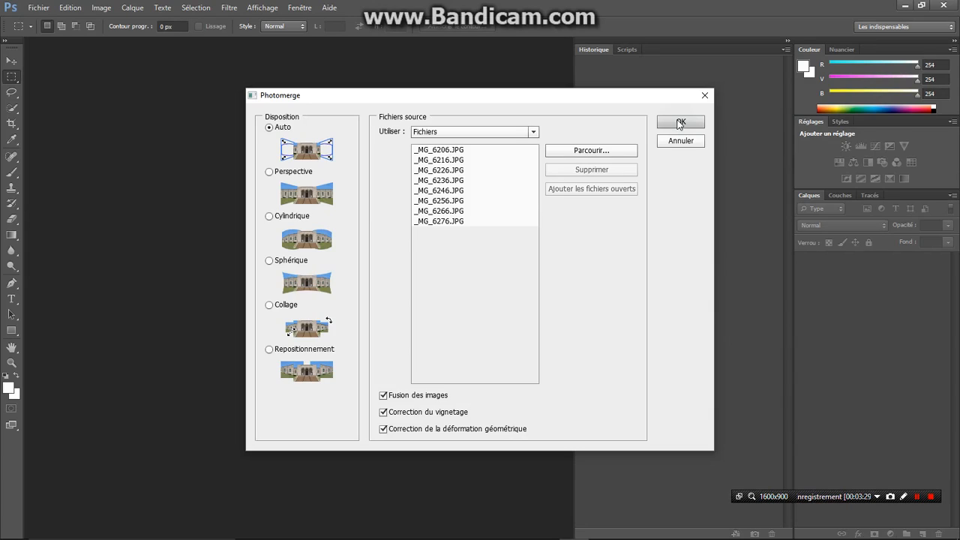
{"action": "left_click", "coordinate": [679, 123]}
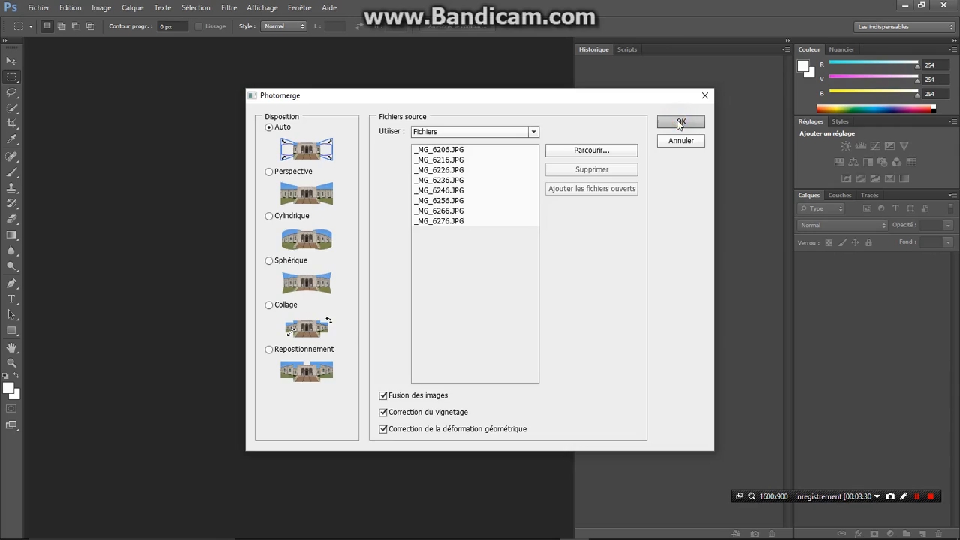
{"action": "left_click", "coordinate": [678, 122]}
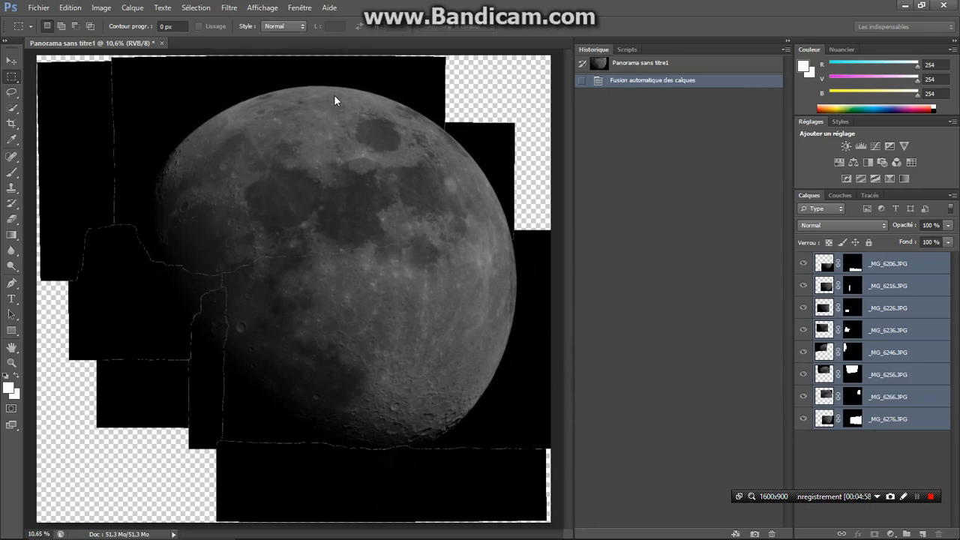
Start saving the panorama under a new name, Essai assemblage CS6 Lune du 06 04 2017, in the essai de composition folder
{"action": "left_click", "coordinate": [36, 10]}
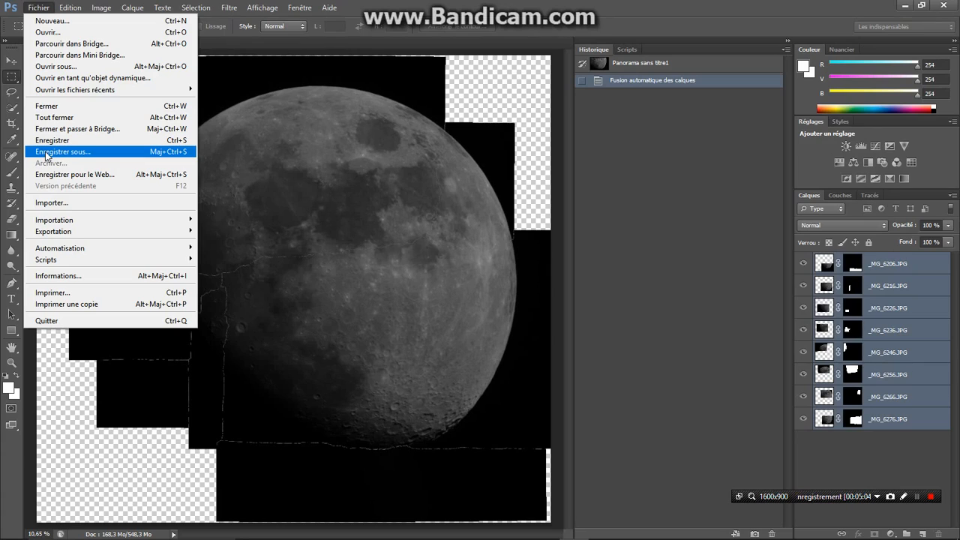
{"action": "left_click", "coordinate": [46, 153]}
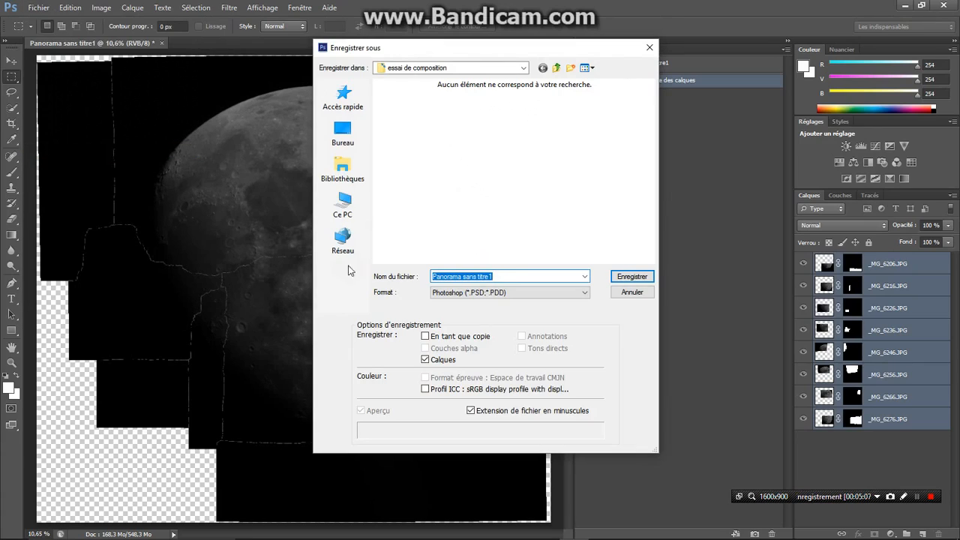
{"action": "left_click", "coordinate": [492, 276]}
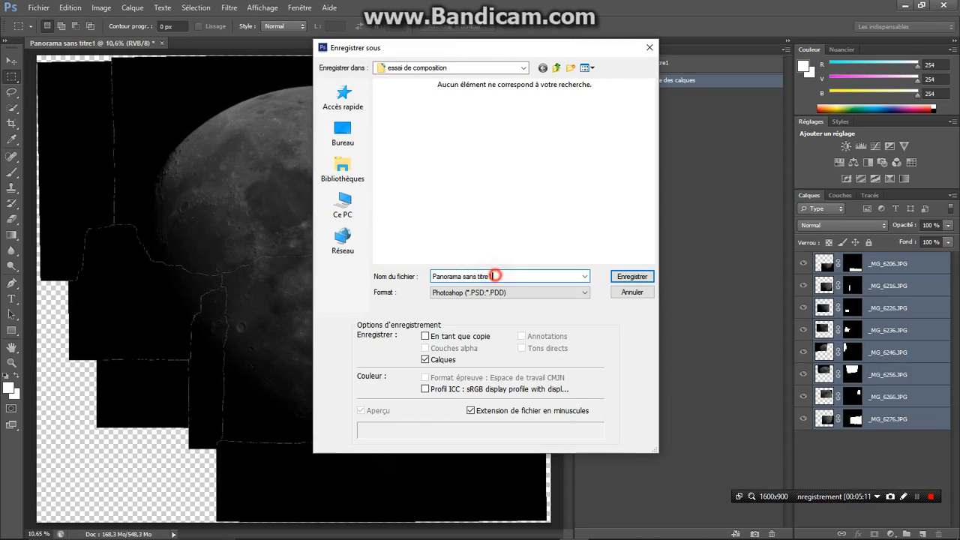
{"action": "left_click_drag", "start_coordinate": [493, 275], "coordinate": [432, 274]}
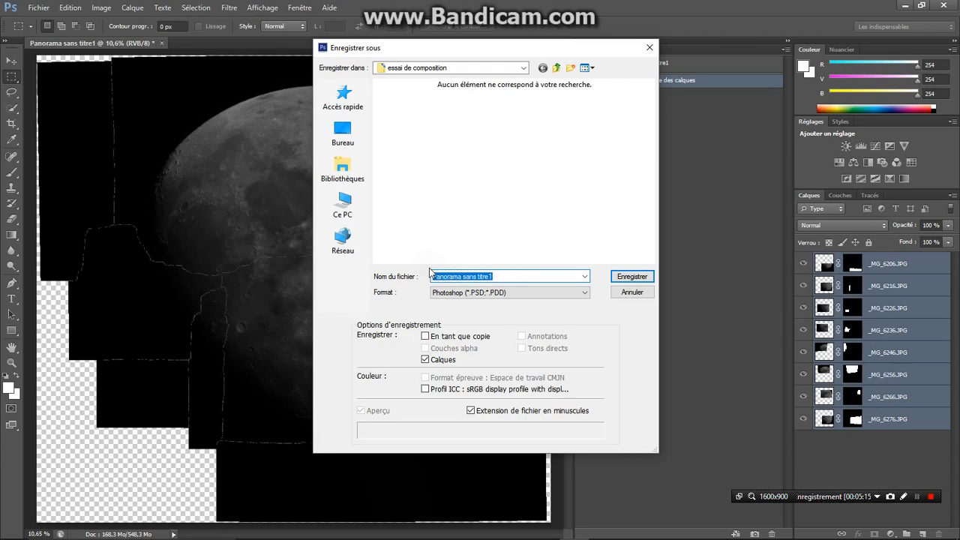
{"action": "type", "text": "Essai"}
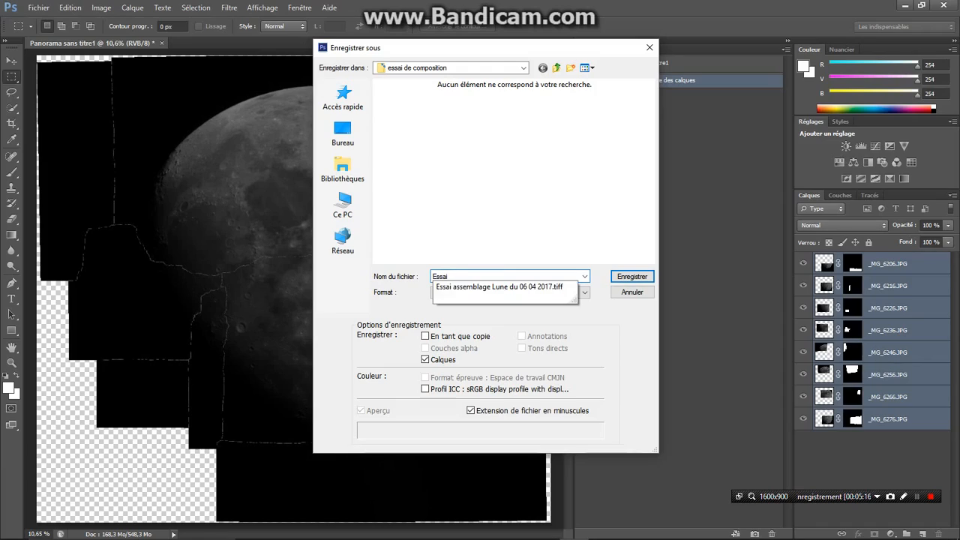
{"action": "left_click", "coordinate": [464, 289]}
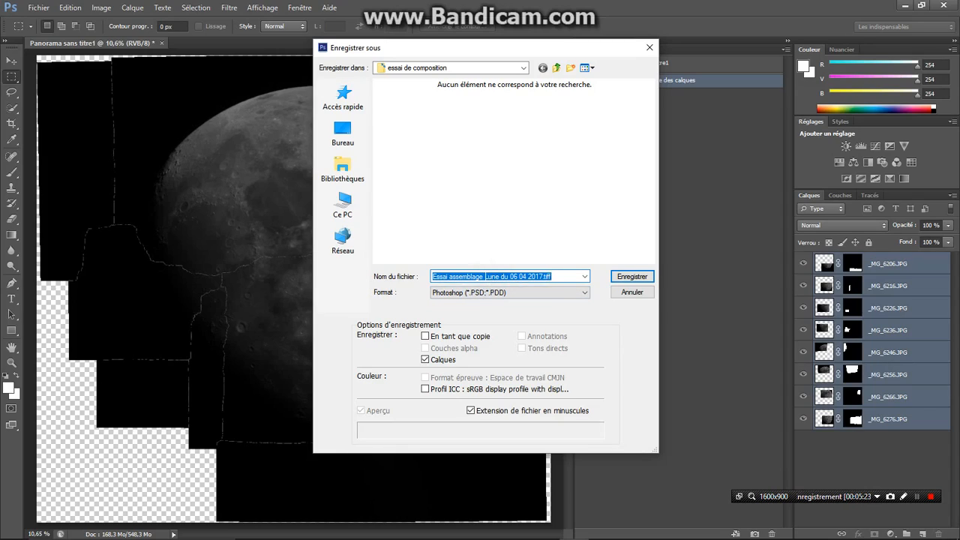
{"action": "left_click", "coordinate": [484, 276]}
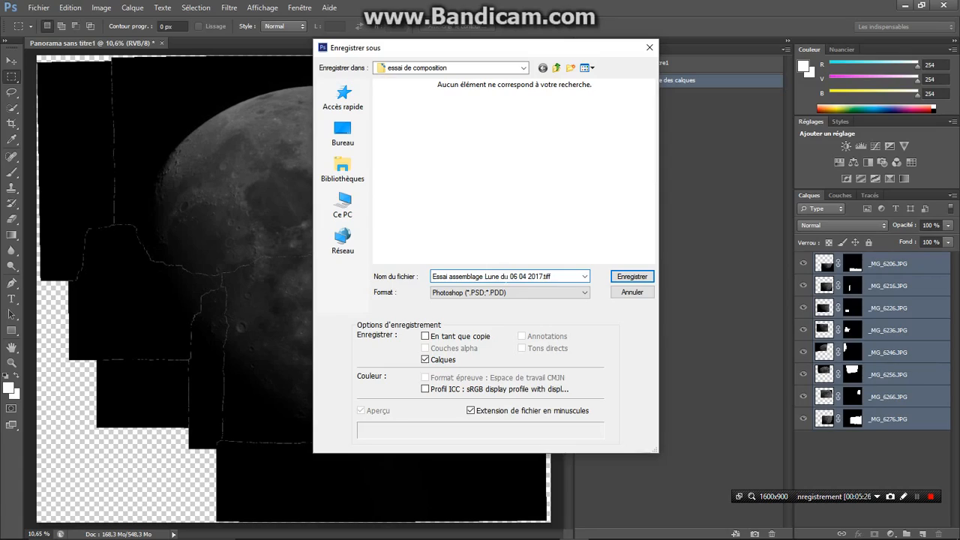
{"action": "type", "text": "CS6"}
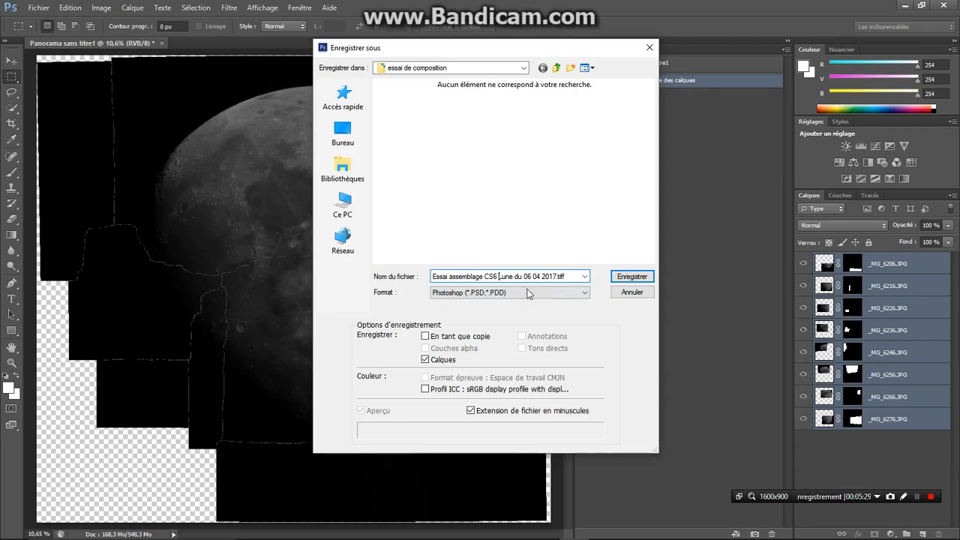
Save the panorama in TIFF format with its layers kept and no image compression, accepting the larger file size
{"action": "left_click", "coordinate": [585, 294]}
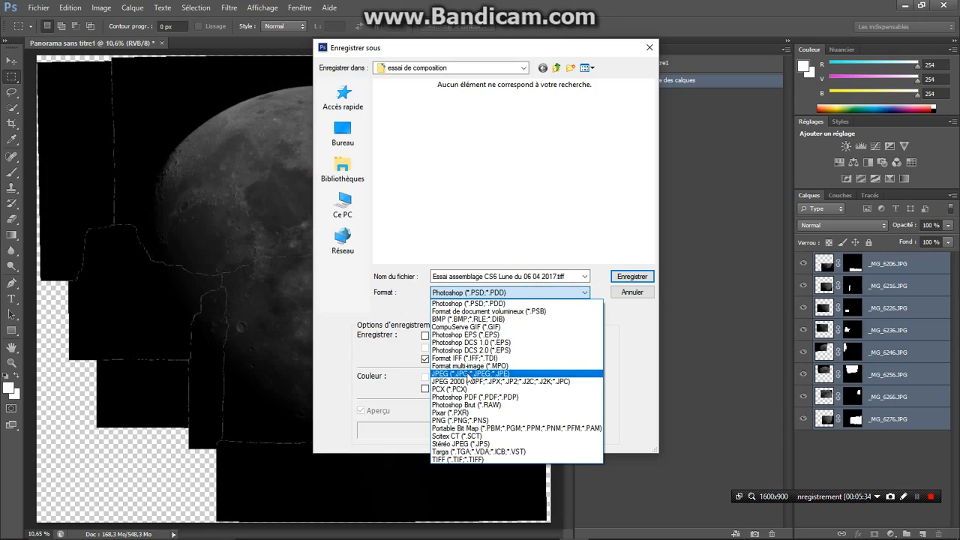
{"action": "left_click", "coordinate": [454, 460]}
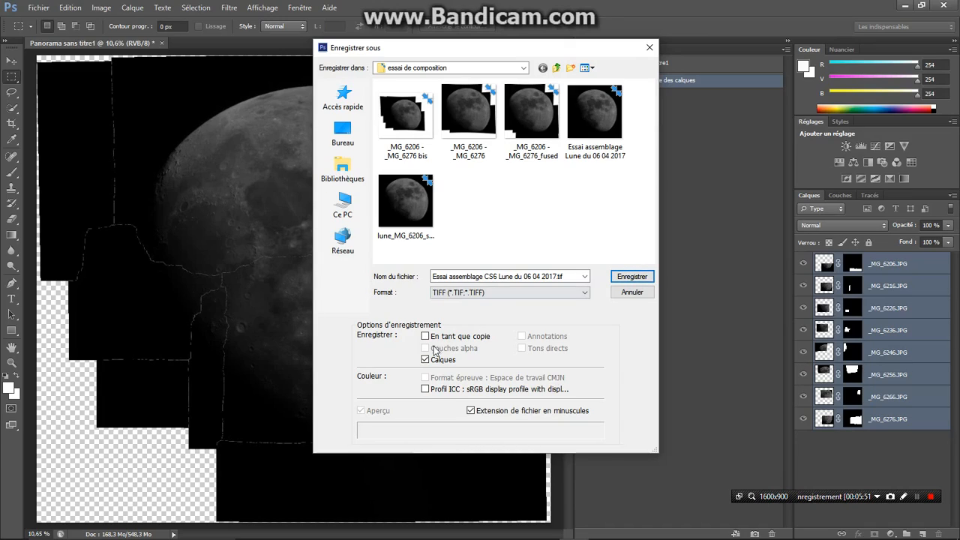
{"action": "left_click", "coordinate": [425, 336]}
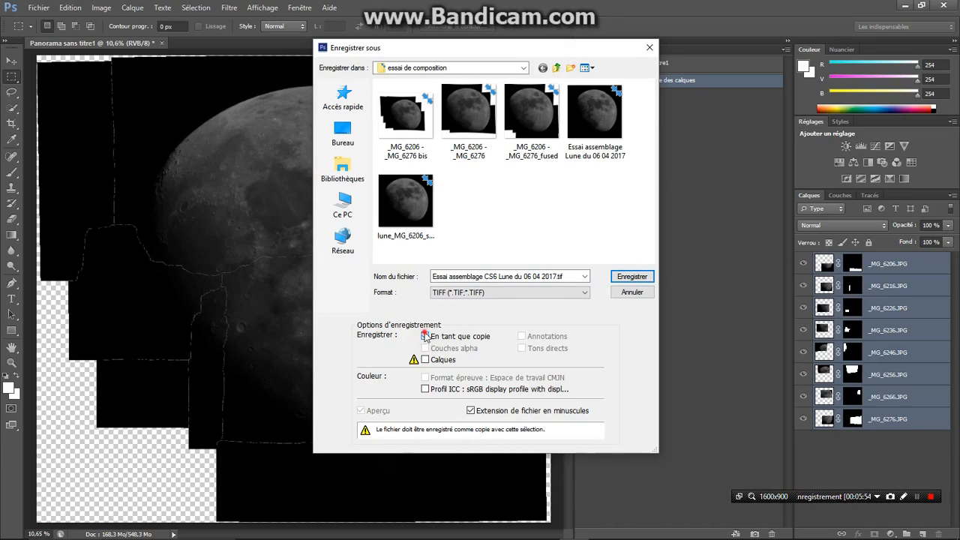
{"action": "left_click", "coordinate": [425, 337]}
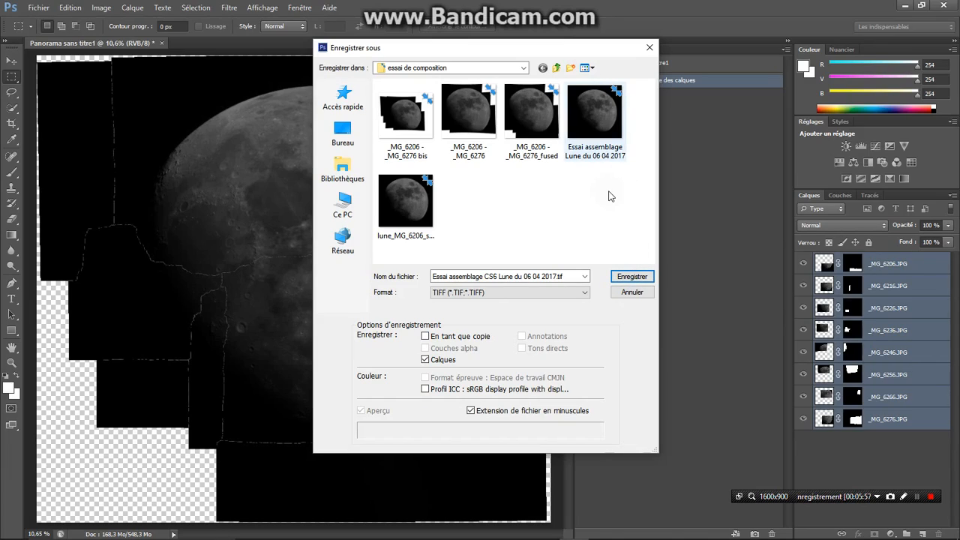
{"action": "left_click", "coordinate": [630, 277]}
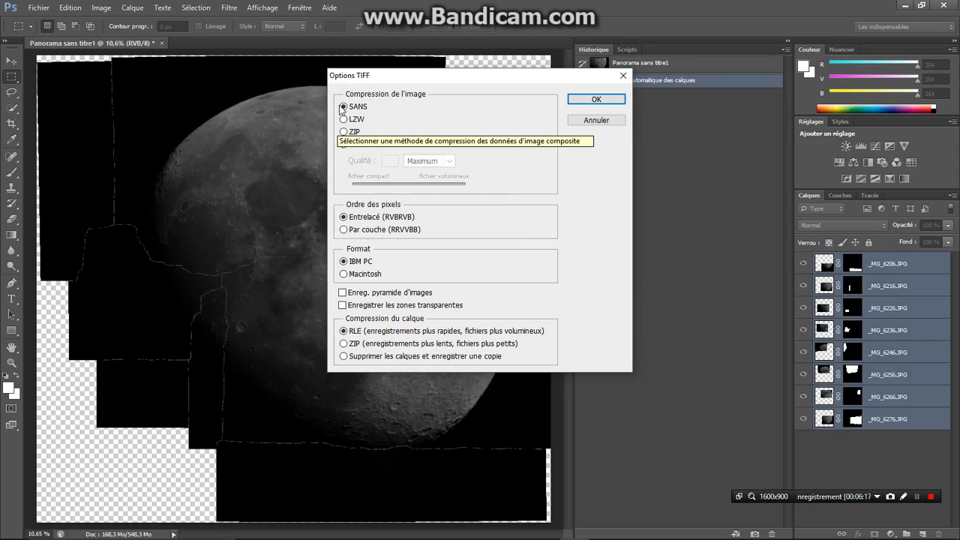
{"action": "left_click", "coordinate": [595, 98]}
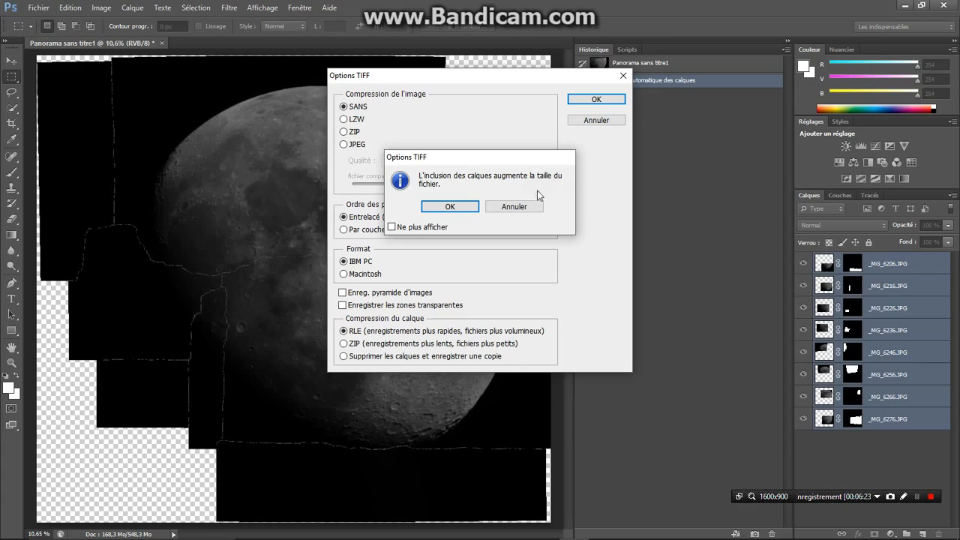
{"action": "left_click", "coordinate": [450, 207]}
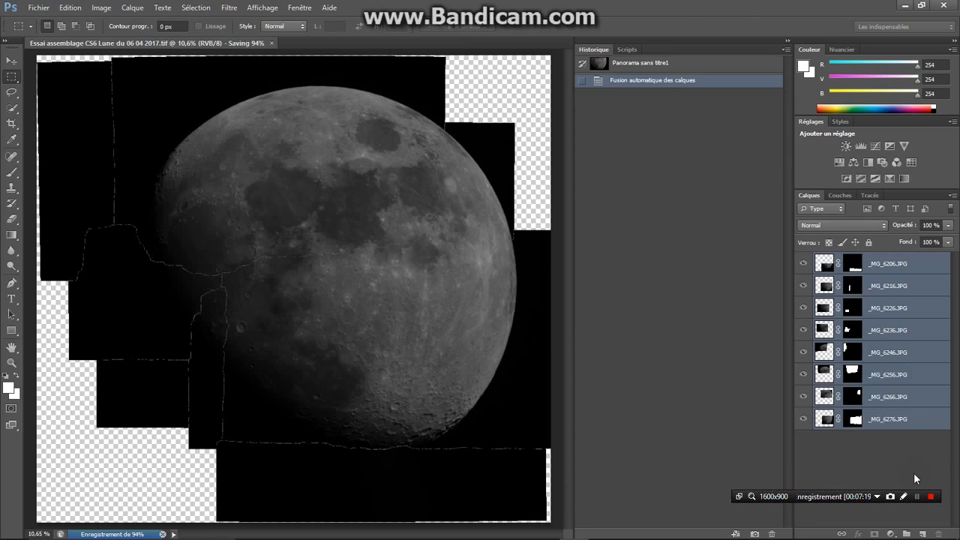
{"action": "left_click", "coordinate": [916, 496]}
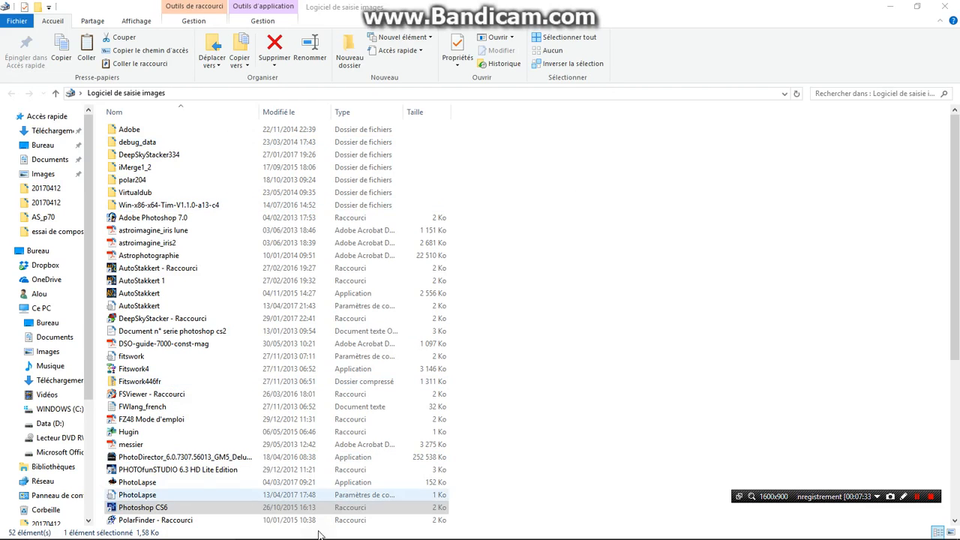
Close the software folder window and locate the saved CS6 assembly file in Lune du 20170406 > essai de composition in File Explorer
{"action": "left_click", "coordinate": [946, 7]}
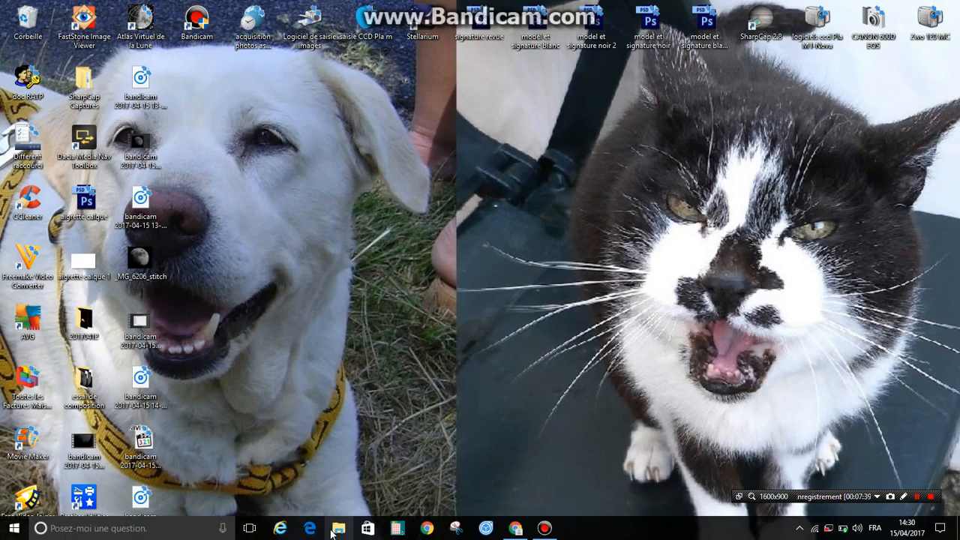
{"action": "double_click", "coordinate": [251, 24]}
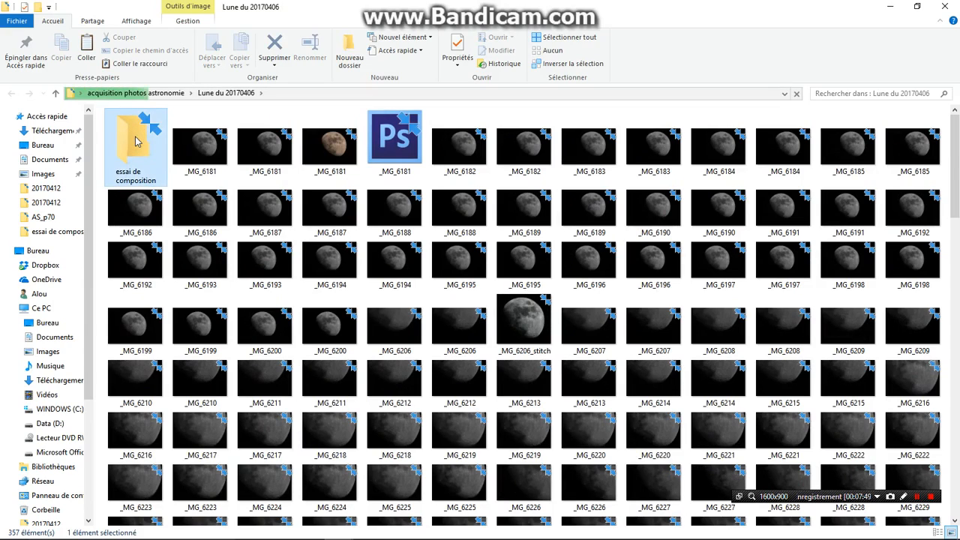
{"action": "left_click", "coordinate": [136, 141]}
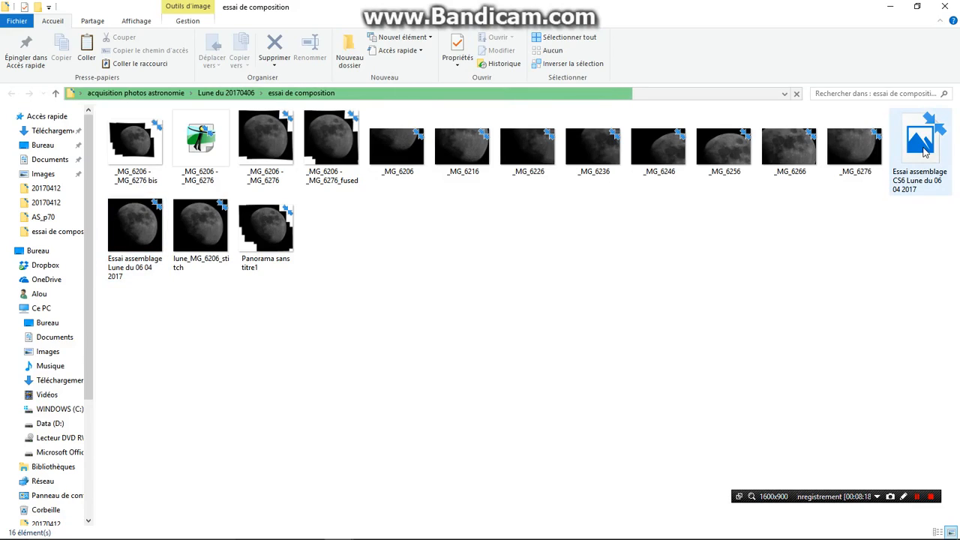
{"action": "mouse_move", "coordinate": [924, 152]}
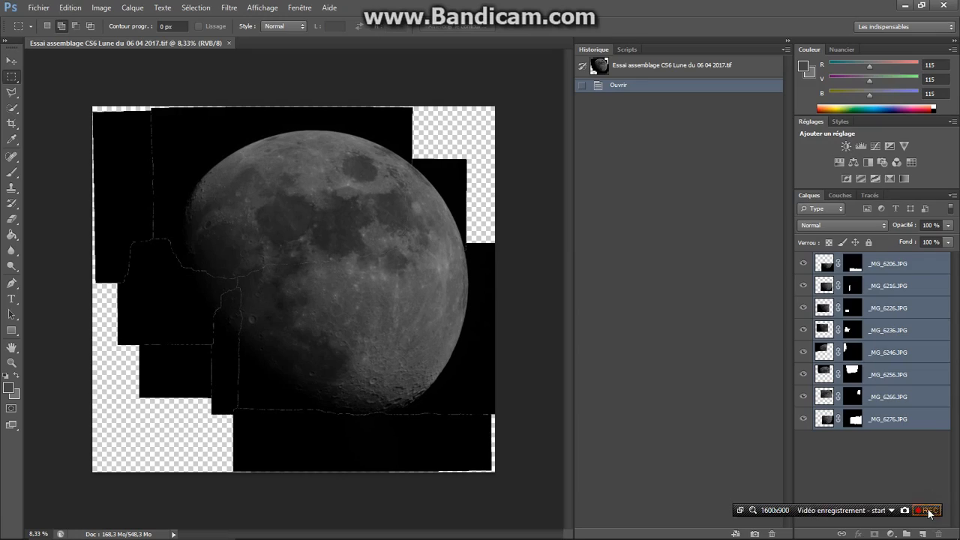
{"action": "left_click", "coordinate": [928, 510]}
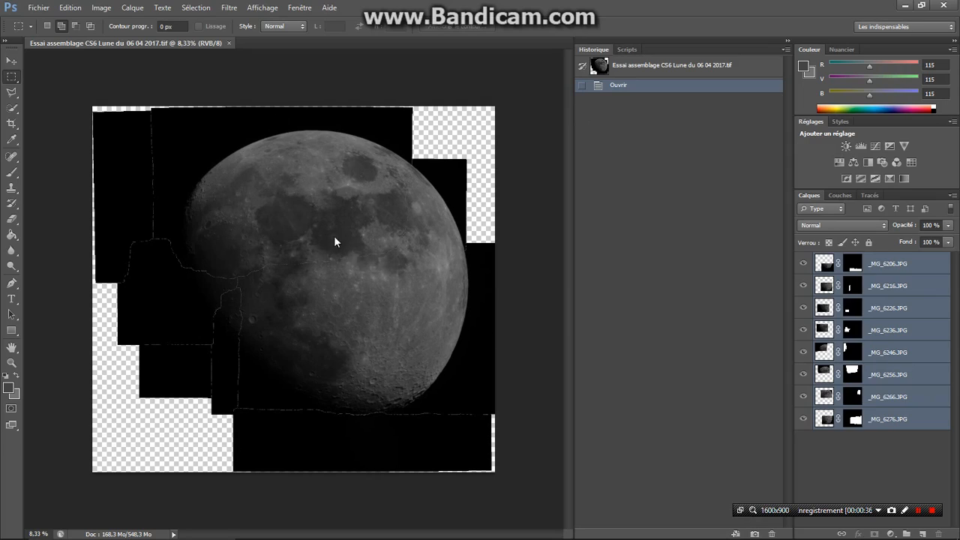
Merge all the visible panorama layers into a single layer
{"action": "left_click", "coordinate": [133, 9]}
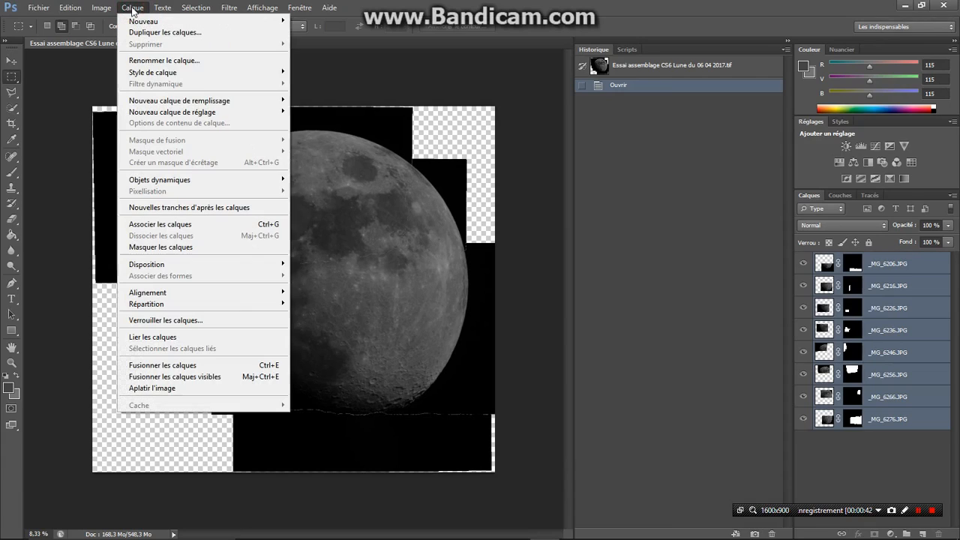
{"action": "left_click", "coordinate": [172, 378]}
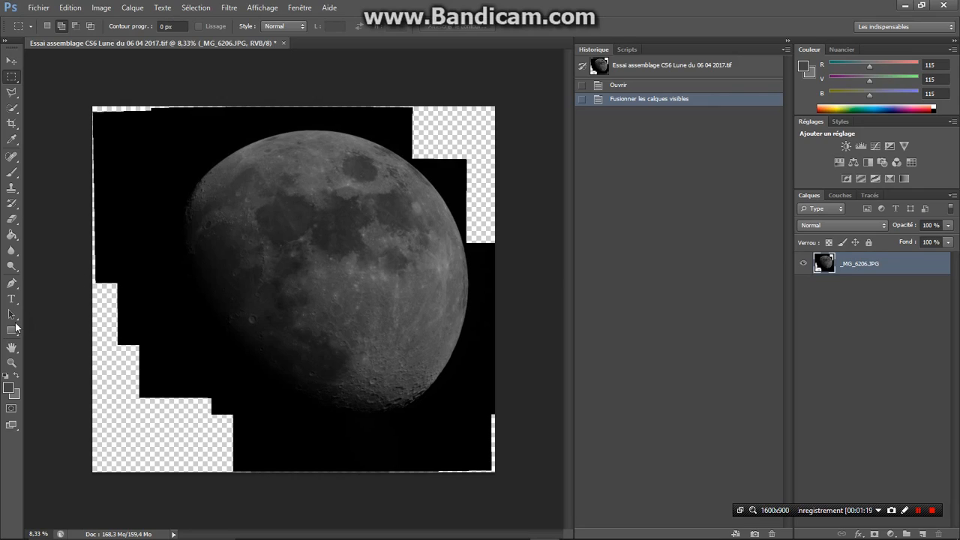
Sample the black sky beside the moon as both the foreground and the background colour
{"action": "left_click", "coordinate": [12, 140]}
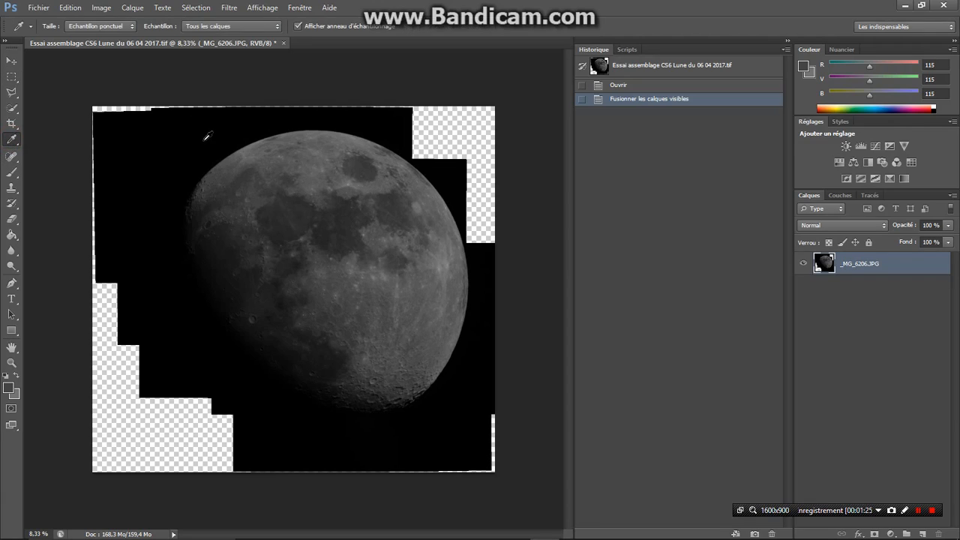
{"action": "left_click", "coordinate": [230, 126]}
{"action": "left_click", "coordinate": [226, 129]}
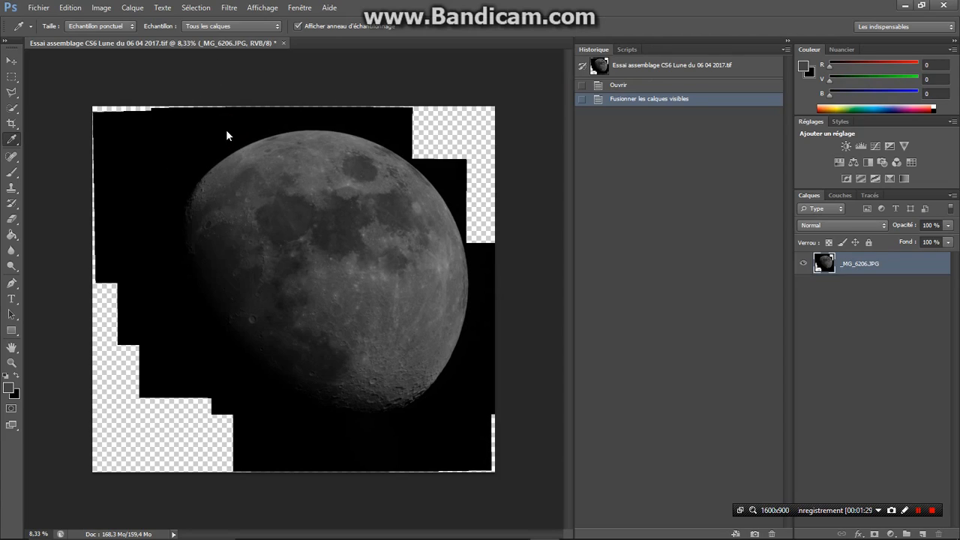
{"action": "left_click", "coordinate": [17, 375]}
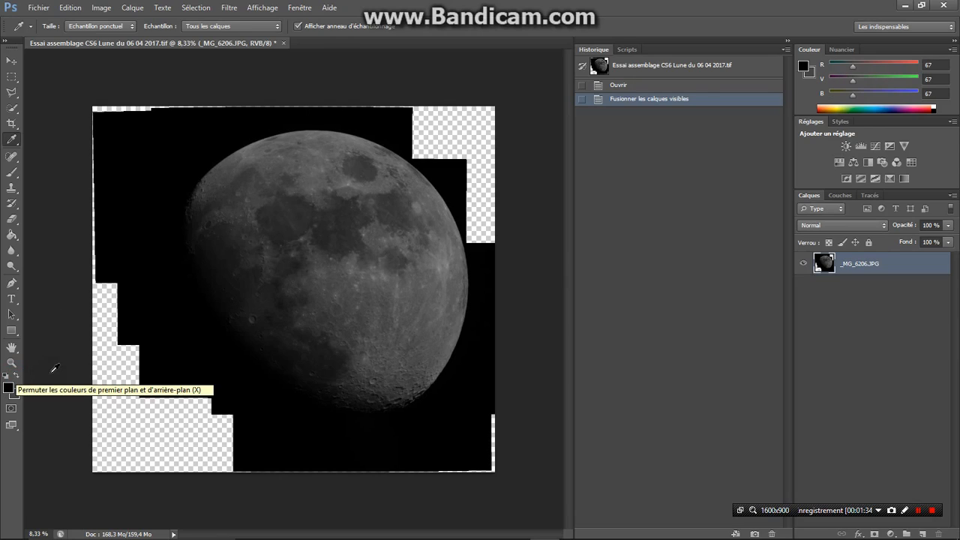
{"action": "left_click", "coordinate": [221, 130]}
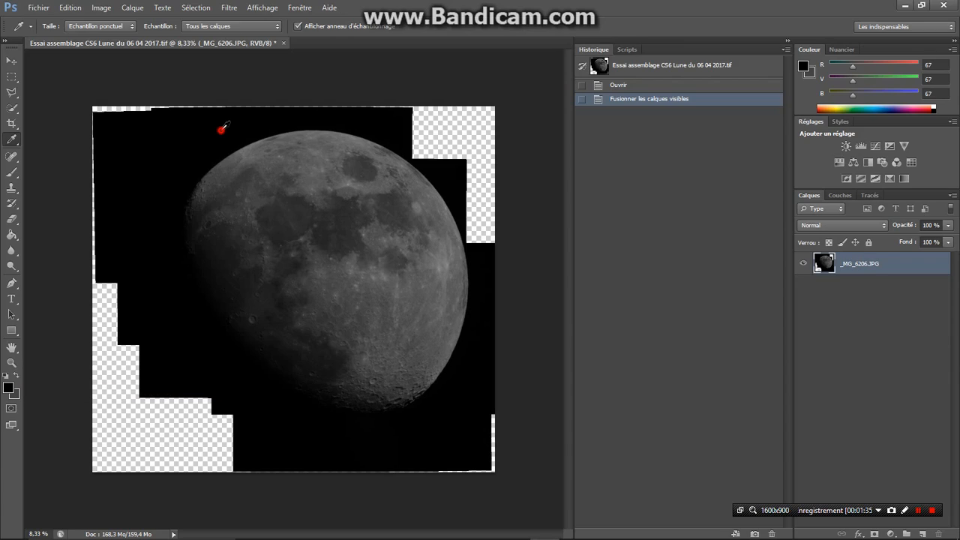
Fill the transparent areas around the merged panorama with black using the Paint Bucket
{"action": "left_click", "coordinate": [13, 236]}
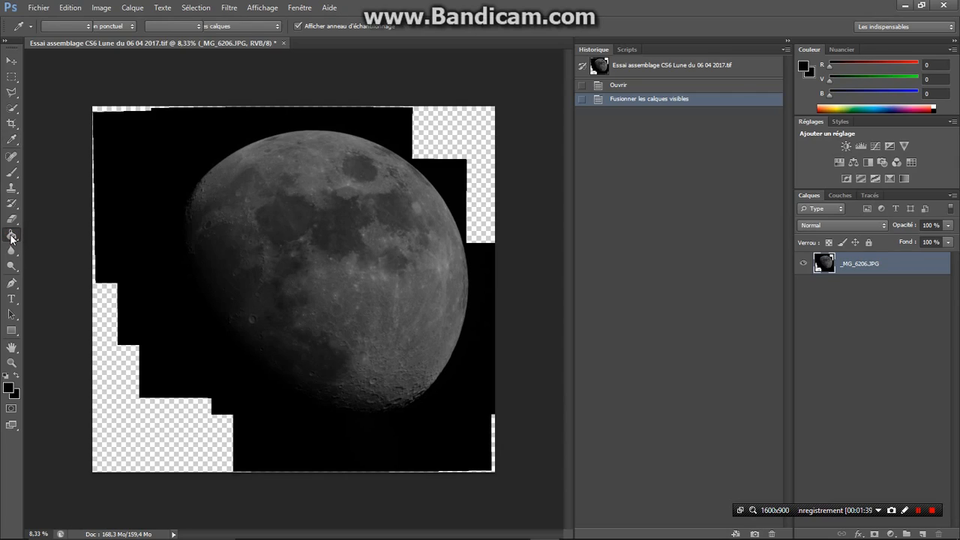
{"action": "left_click", "coordinate": [443, 120]}
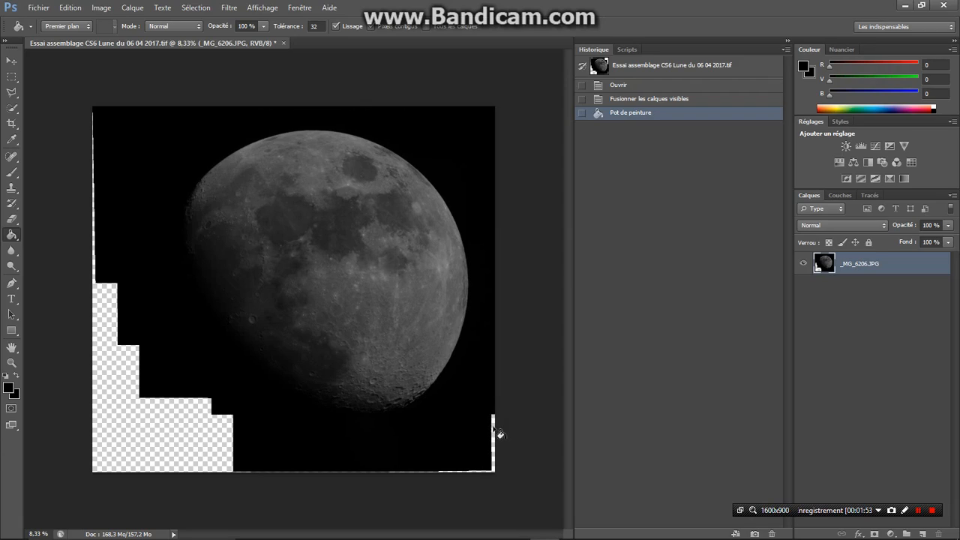
{"action": "left_click", "coordinate": [494, 425]}
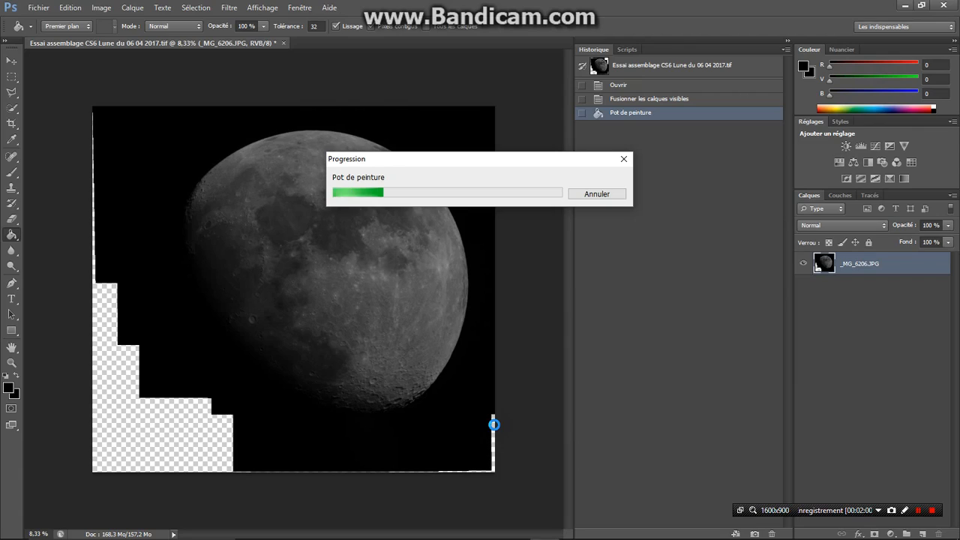
{"action": "left_click", "coordinate": [499, 432]}
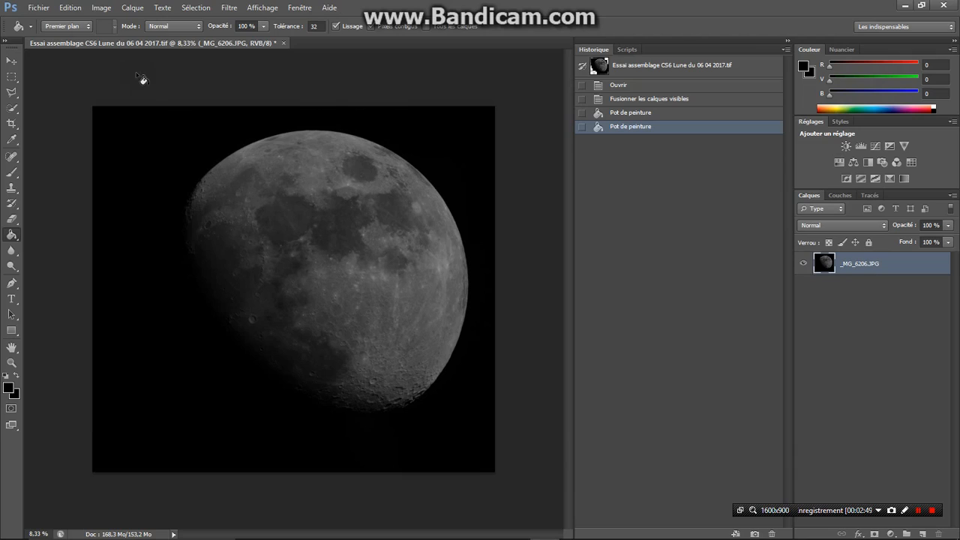
Save the filled panorama as a new TIFF named Essai assemblage CS6 Lune du 06 04 2017 final, without image compression
{"action": "left_click", "coordinate": [41, 9]}
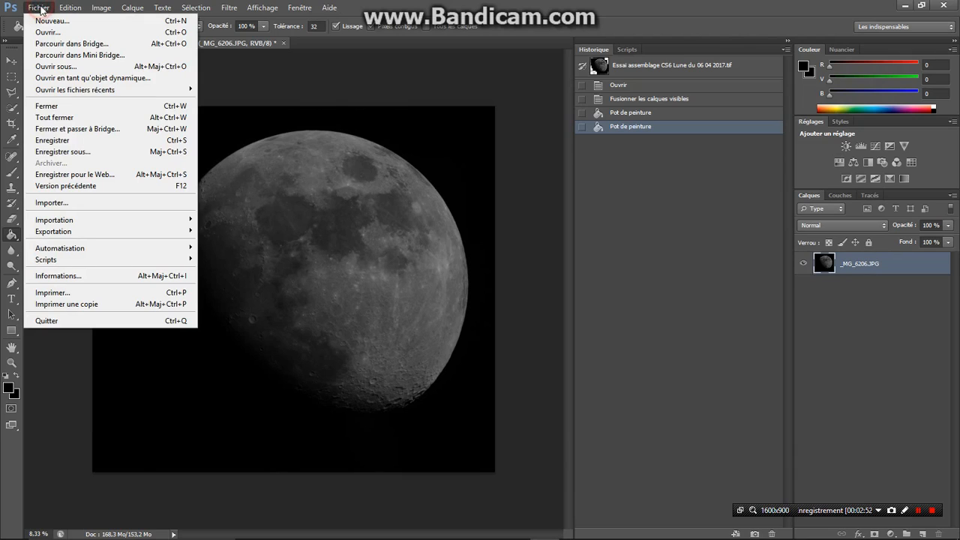
{"action": "left_click", "coordinate": [47, 151]}
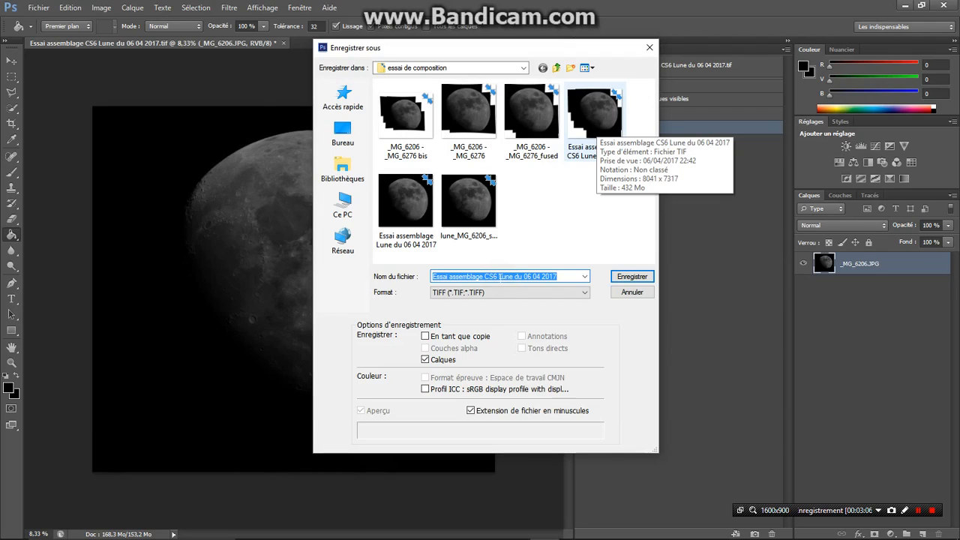
{"action": "left_click", "coordinate": [562, 276]}
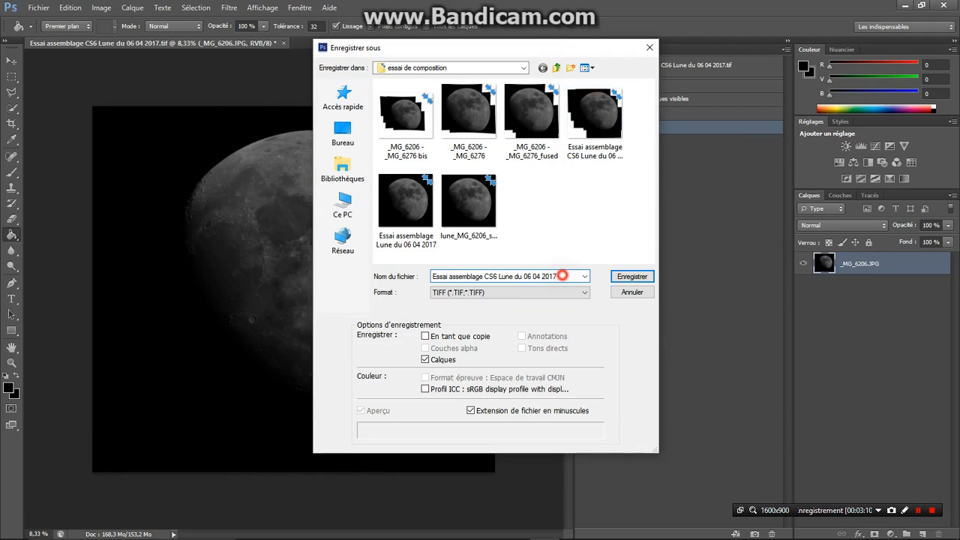
{"action": "type", "text": "final"}
{"action": "left_click", "coordinate": [630, 278]}
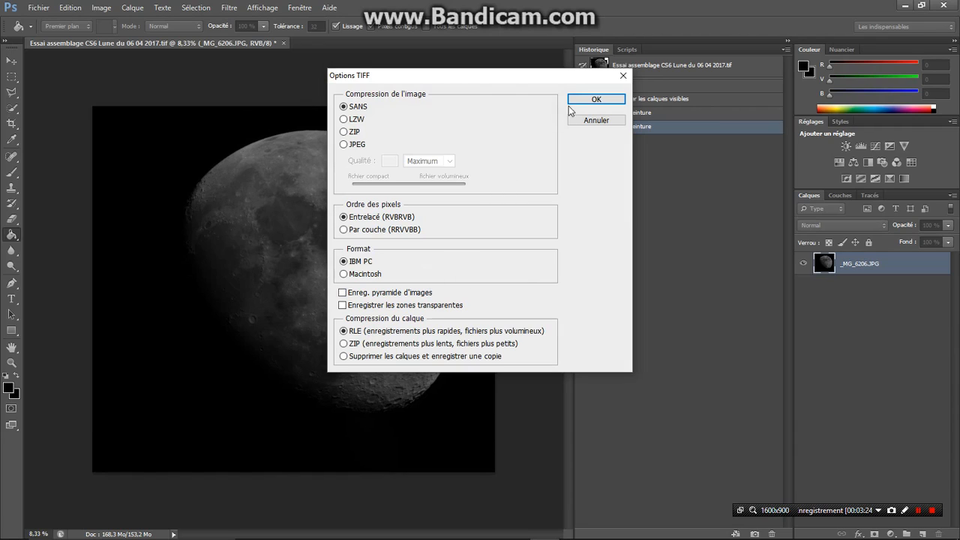
{"action": "left_click", "coordinate": [596, 100]}
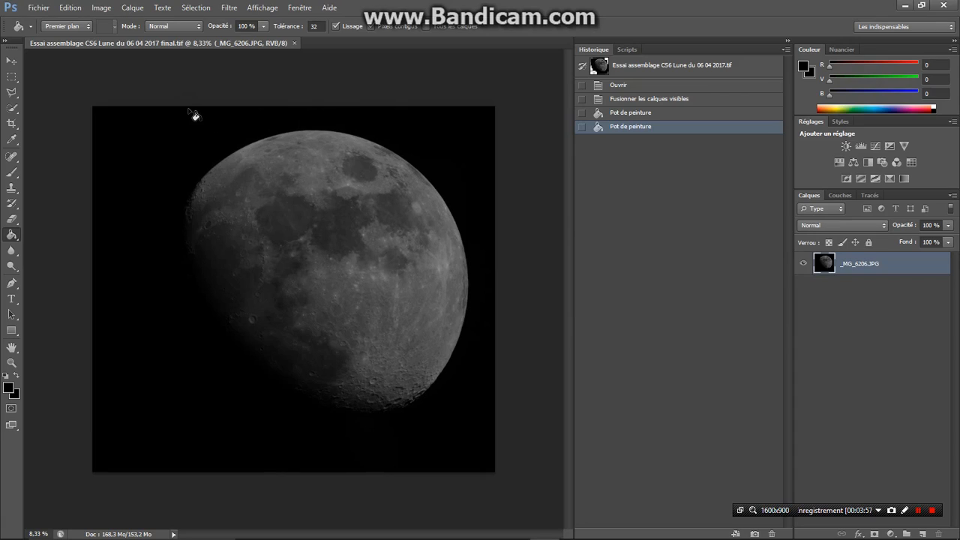
Duplicate the merged moon layer, keeping the proposed copy name
{"action": "left_click", "coordinate": [11, 75]}
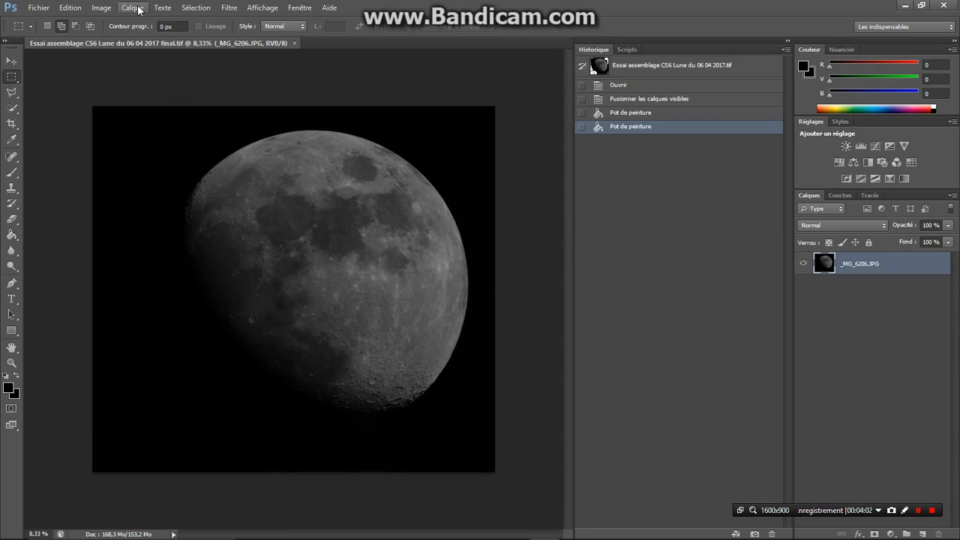
{"action": "left_click", "coordinate": [138, 10]}
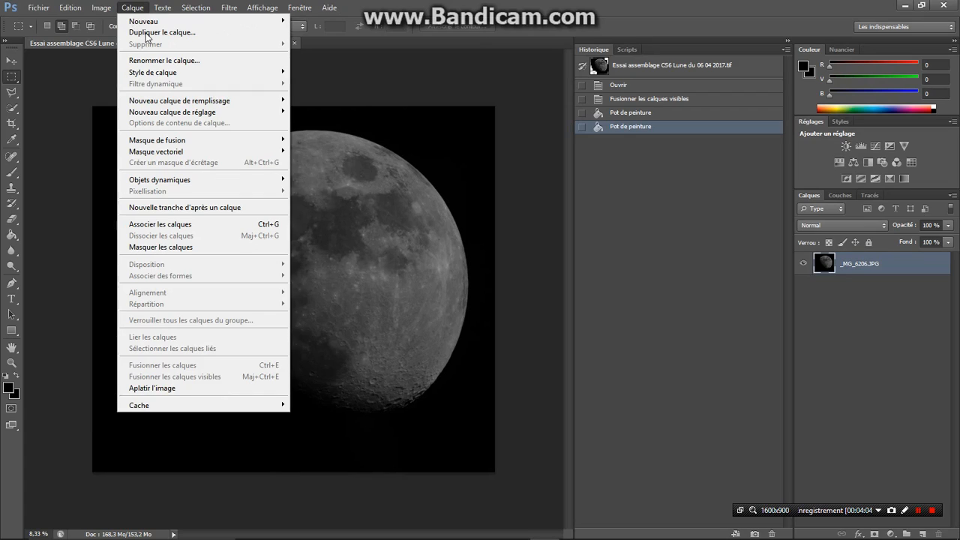
{"action": "left_click", "coordinate": [147, 32]}
{"action": "left_click", "coordinate": [575, 160]}
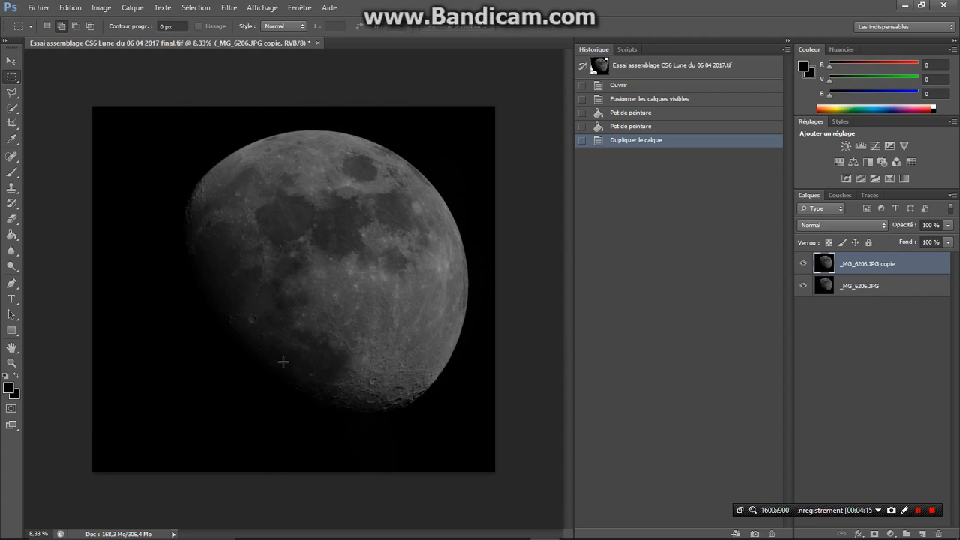
Open the Brightness/Contrast adjustment for the copied layer and raise the brightness to 83
{"action": "left_click", "coordinate": [100, 9]}
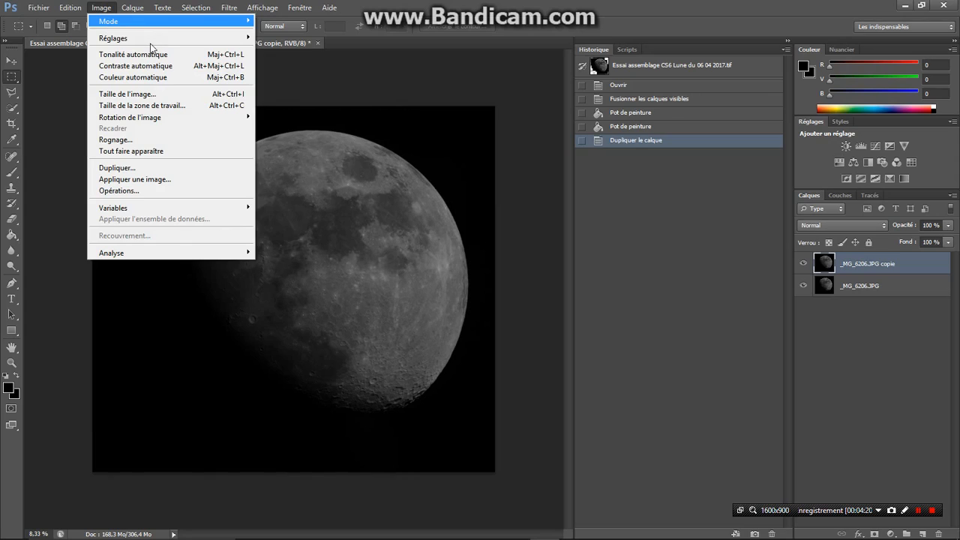
{"action": "mouse_move", "coordinate": [150, 37]}
{"action": "left_click", "coordinate": [293, 35]}
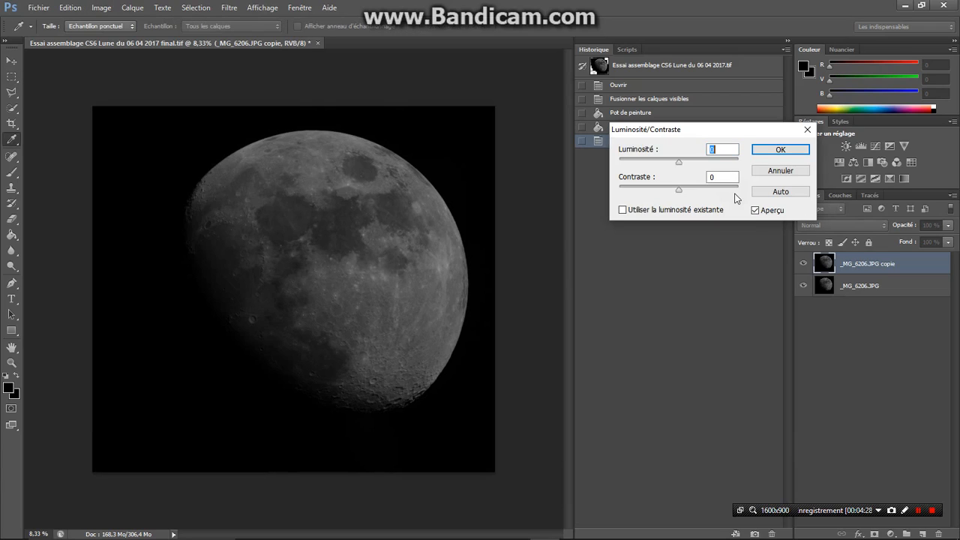
{"action": "left_click", "coordinate": [678, 163]}
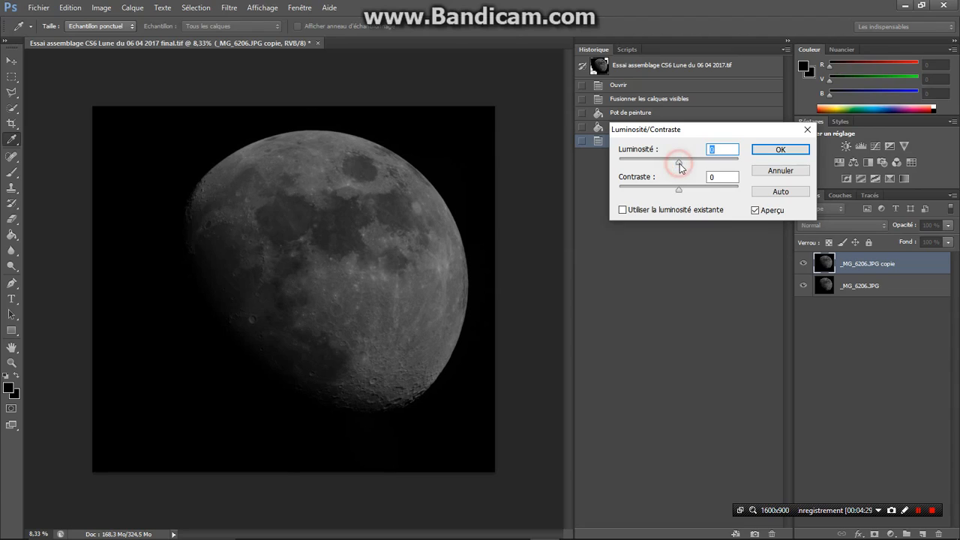
{"action": "left_click_drag", "start_coordinate": [678, 162], "coordinate": [696, 163]}
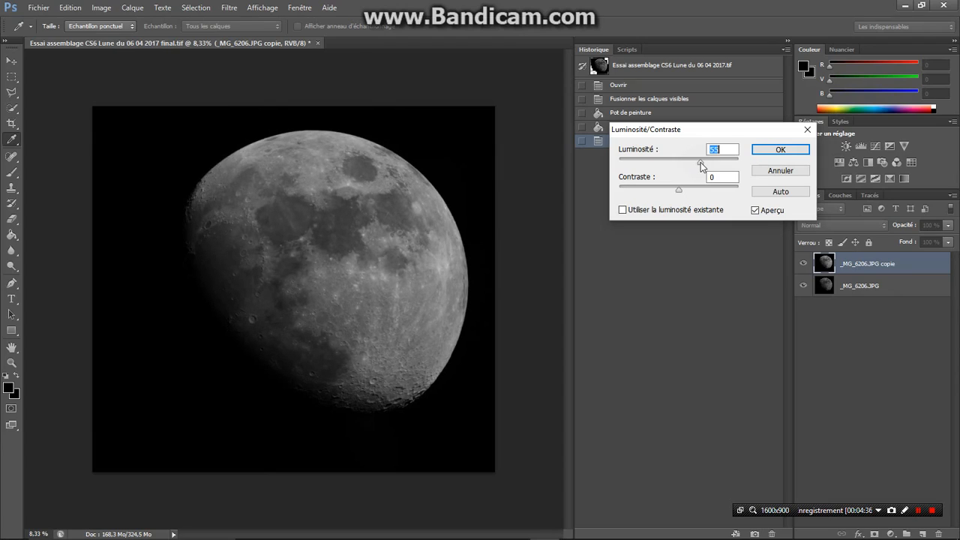
{"action": "left_click_drag", "start_coordinate": [701, 162], "coordinate": [712, 163]}
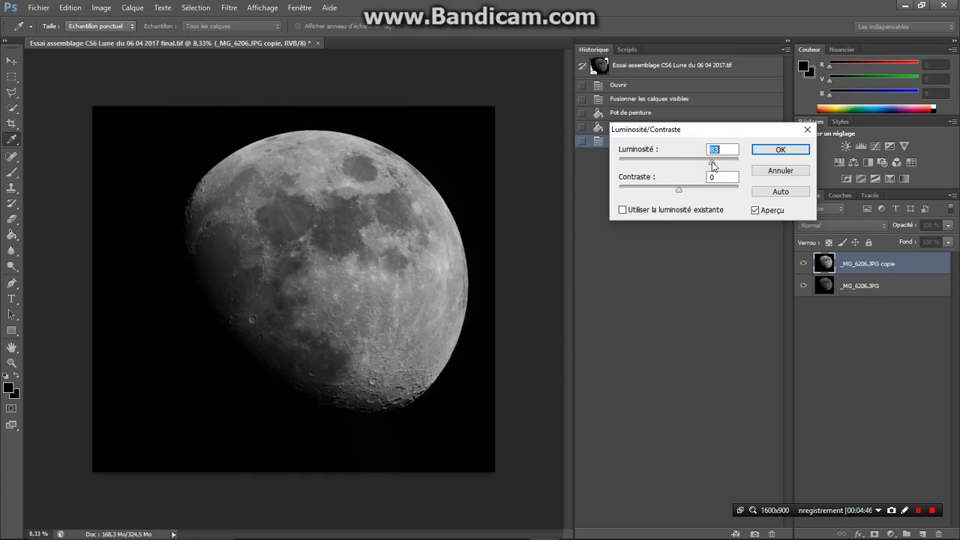
Try strong and weak contrast values, settle on a contrast of -7, and apply the adjustment to the copied layer
{"action": "left_click", "coordinate": [679, 191]}
{"action": "left_click_drag", "start_coordinate": [678, 191], "coordinate": [755, 193]}
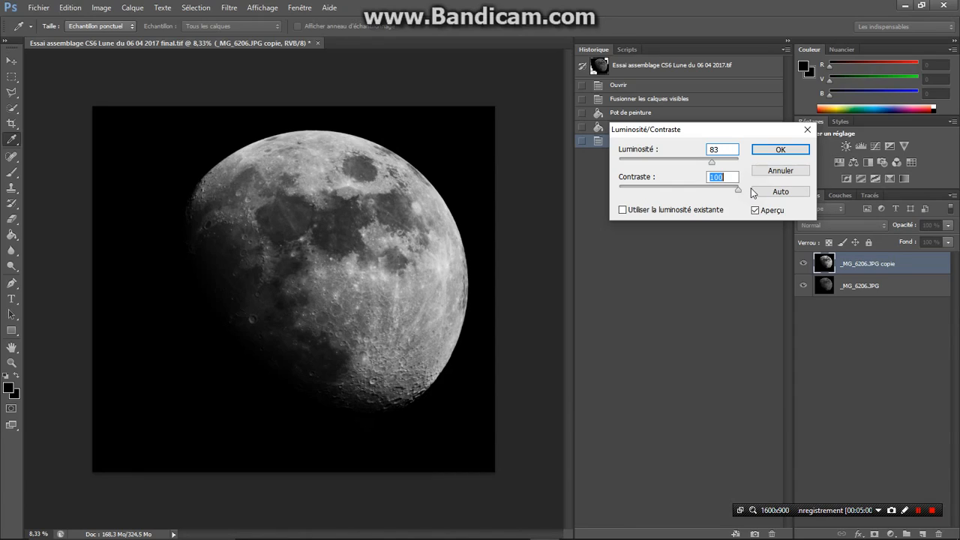
{"action": "left_click_drag", "start_coordinate": [749, 192], "coordinate": [621, 190]}
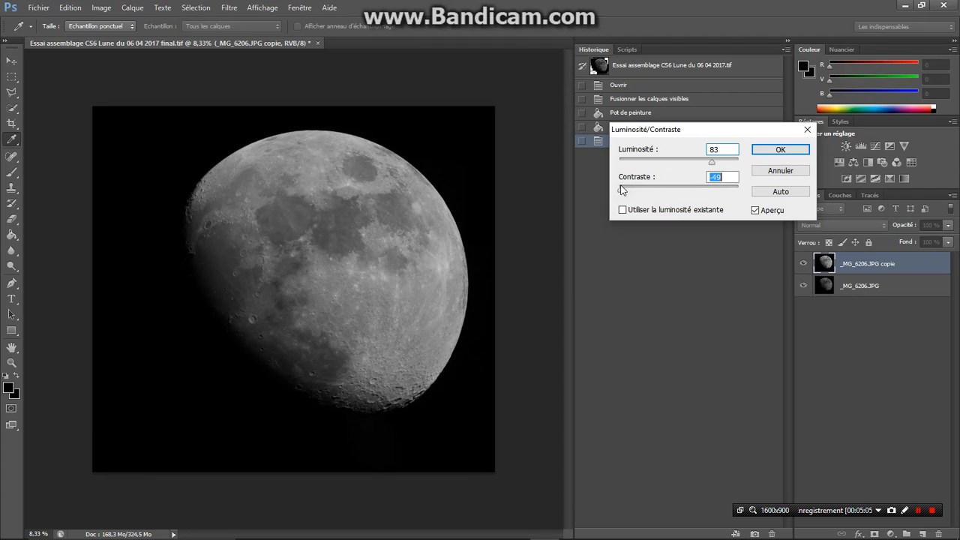
{"action": "left_click_drag", "start_coordinate": [621, 190], "coordinate": [666, 188]}
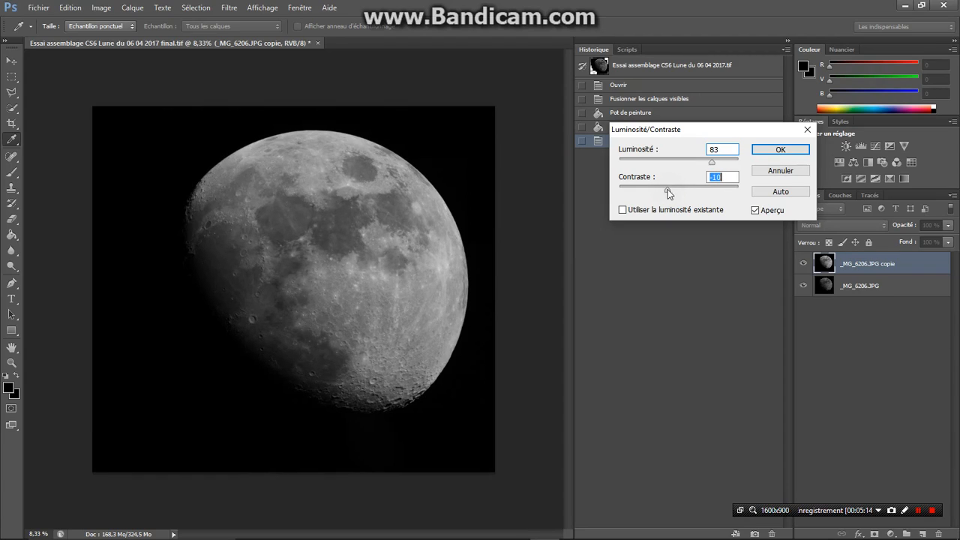
{"action": "left_click_drag", "start_coordinate": [667, 189], "coordinate": [677, 190]}
{"action": "left_click_drag", "start_coordinate": [678, 193], "coordinate": [671, 192]}
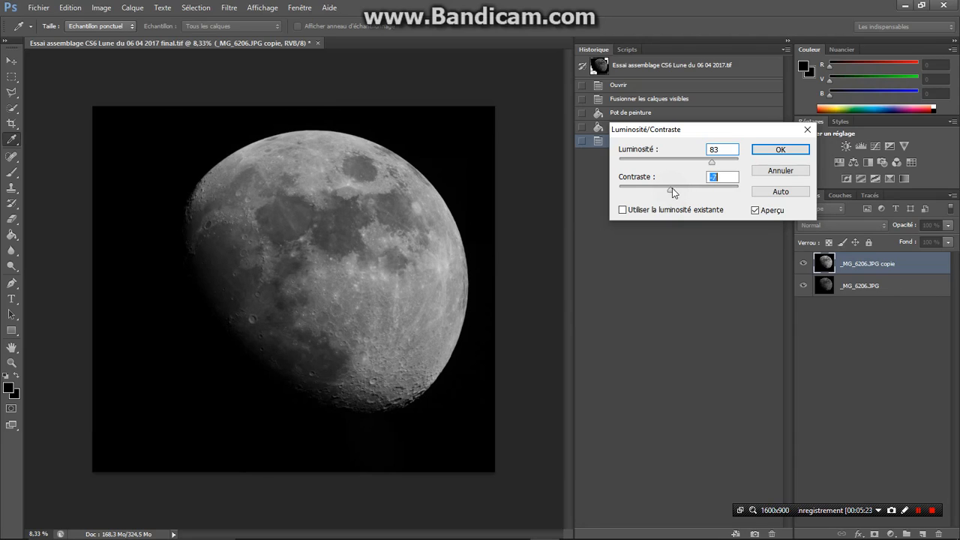
{"action": "left_click", "coordinate": [780, 151]}
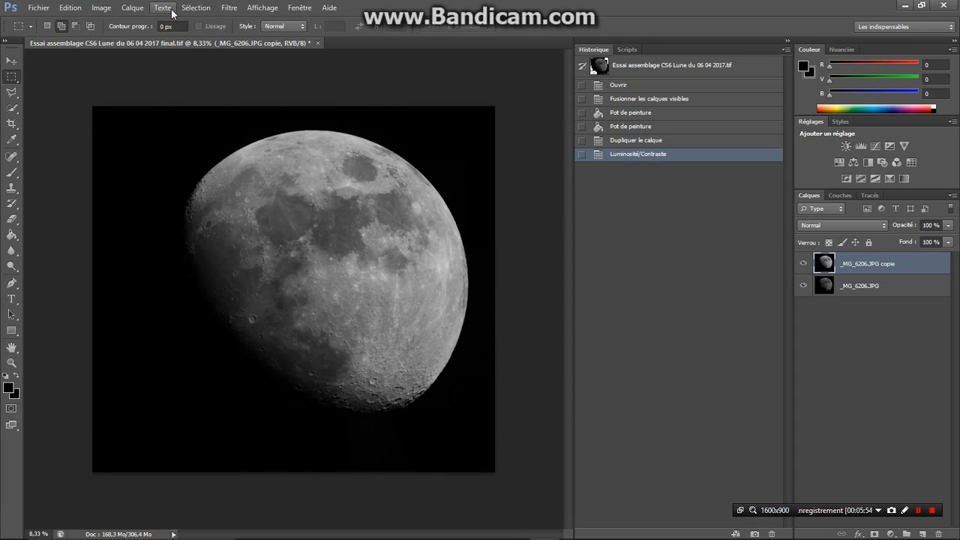
With the Rotate transform active, shift the copied moon layer toward the canvas's lower left, to X 3696.50 px and Y 3910.50 px, and apply it
{"action": "left_click", "coordinate": [70, 9]}
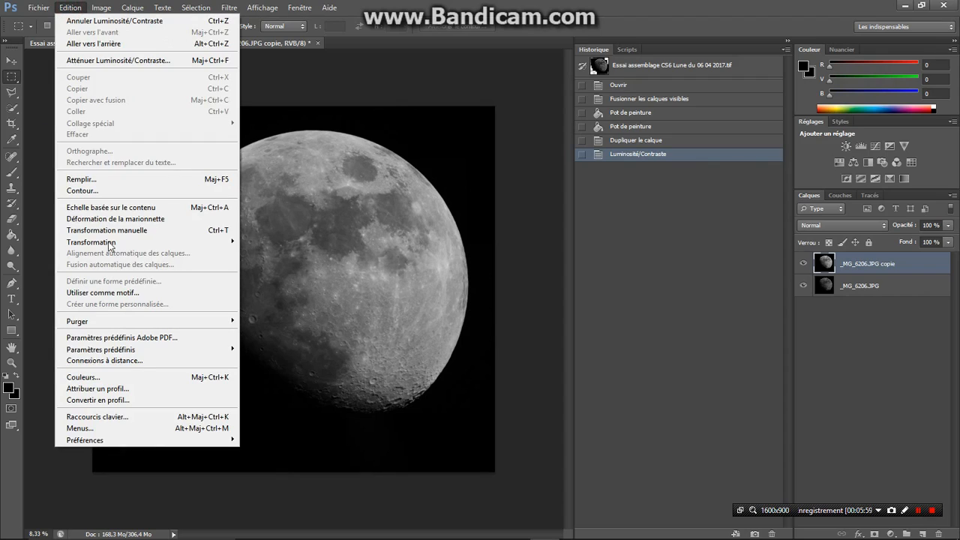
{"action": "mouse_move", "coordinate": [110, 245]}
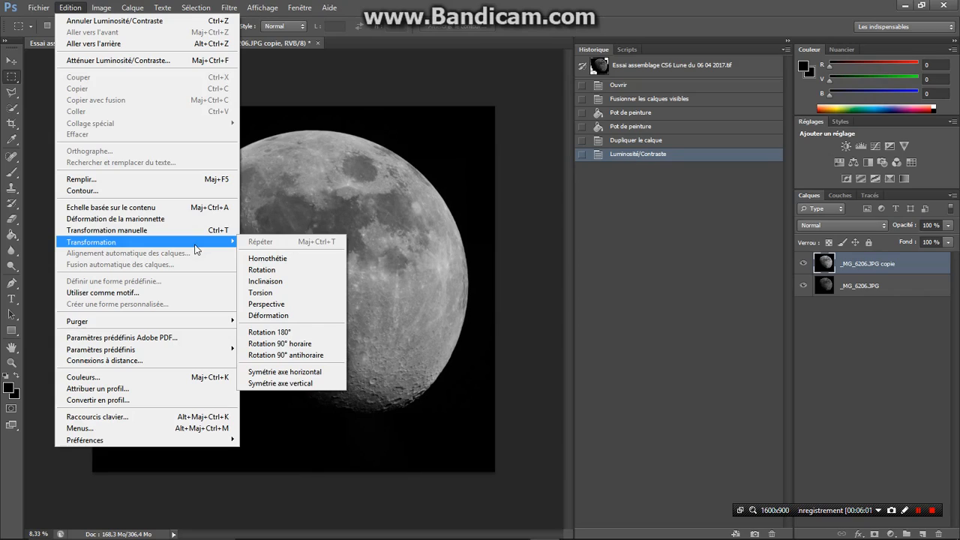
{"action": "left_click", "coordinate": [261, 270]}
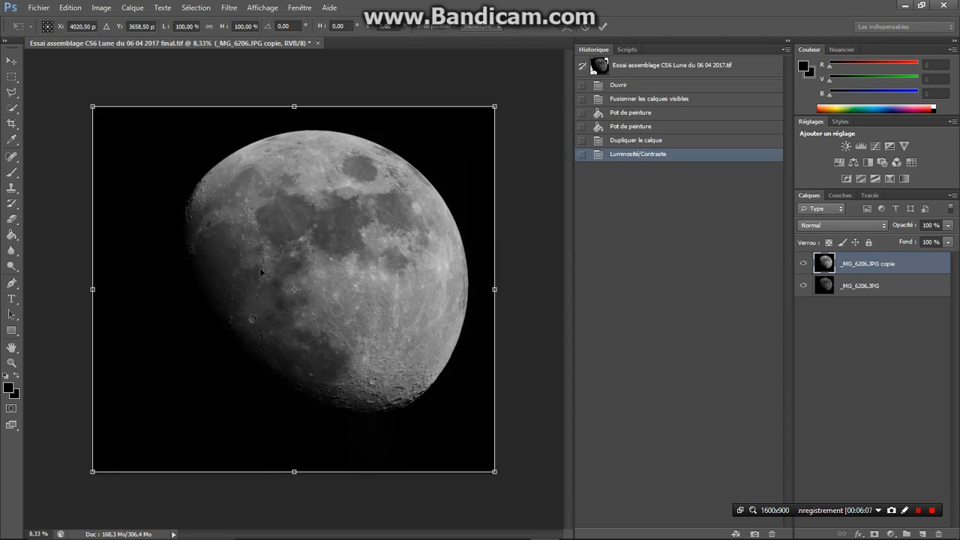
{"action": "left_click", "coordinate": [338, 290]}
{"action": "left_click_drag", "start_coordinate": [338, 289], "coordinate": [279, 317]}
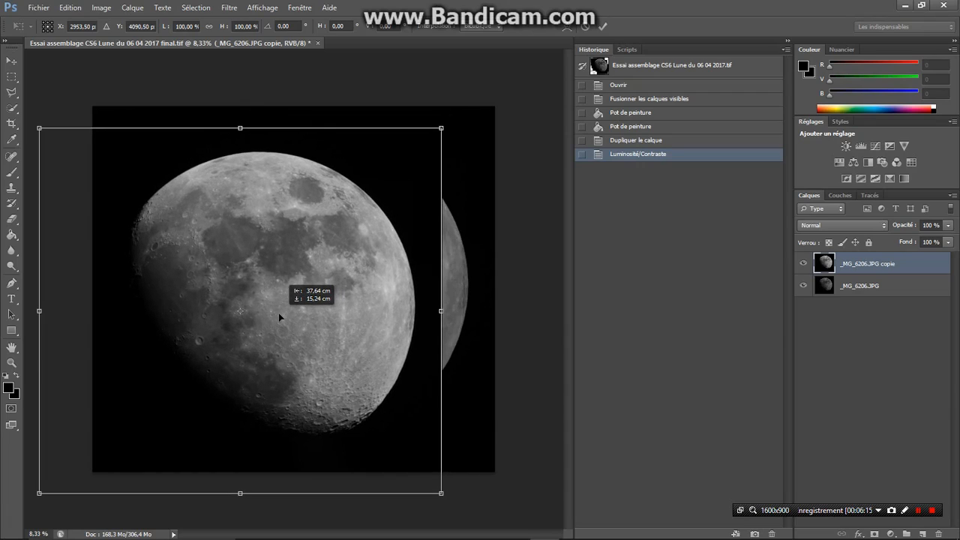
{"action": "left_click_drag", "start_coordinate": [279, 314], "coordinate": [326, 300]}
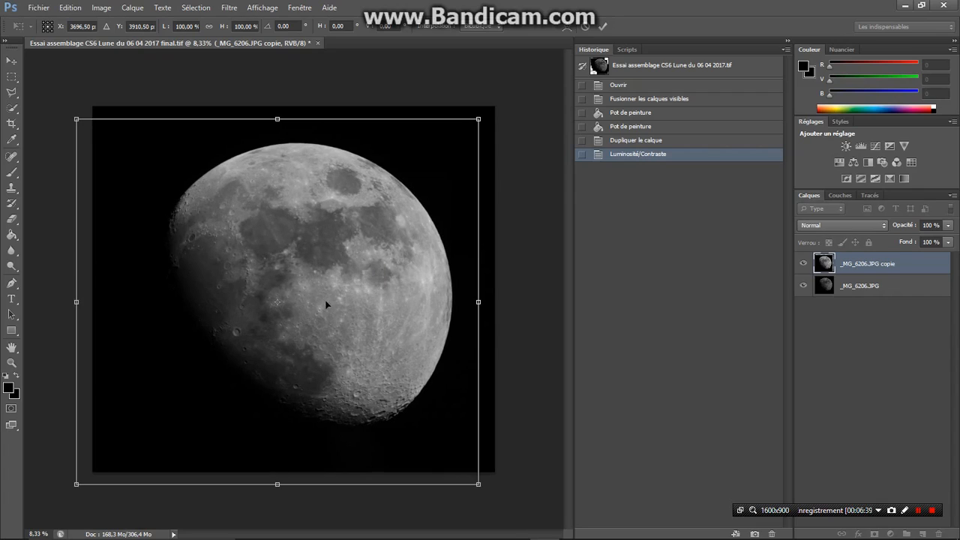
{"action": "left_click", "coordinate": [442, 178]}
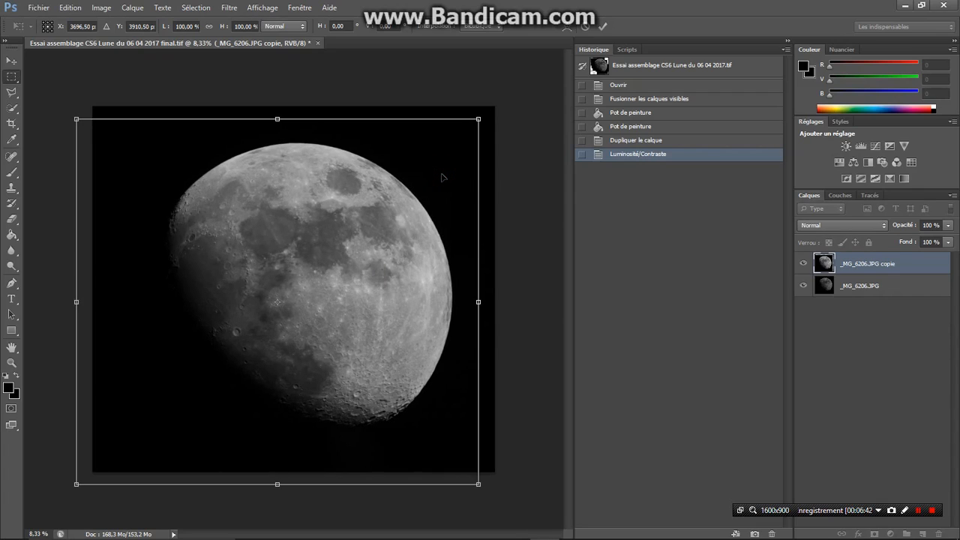
Commit the pending transform of the copied moon layer, then toggle the layer's visibility off and on to compare it with the layer below
{"action": "double_click", "coordinate": [442, 177]}
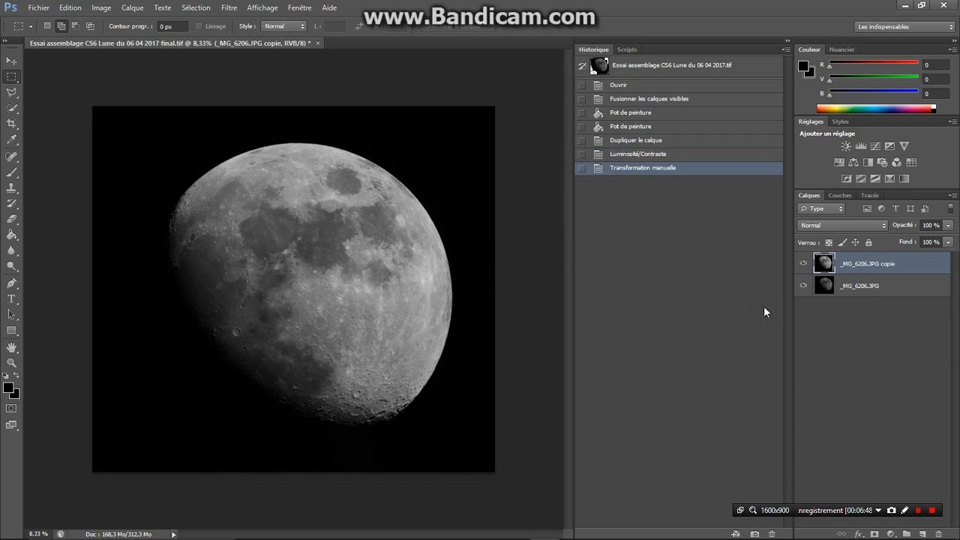
{"action": "left_click", "coordinate": [803, 264]}
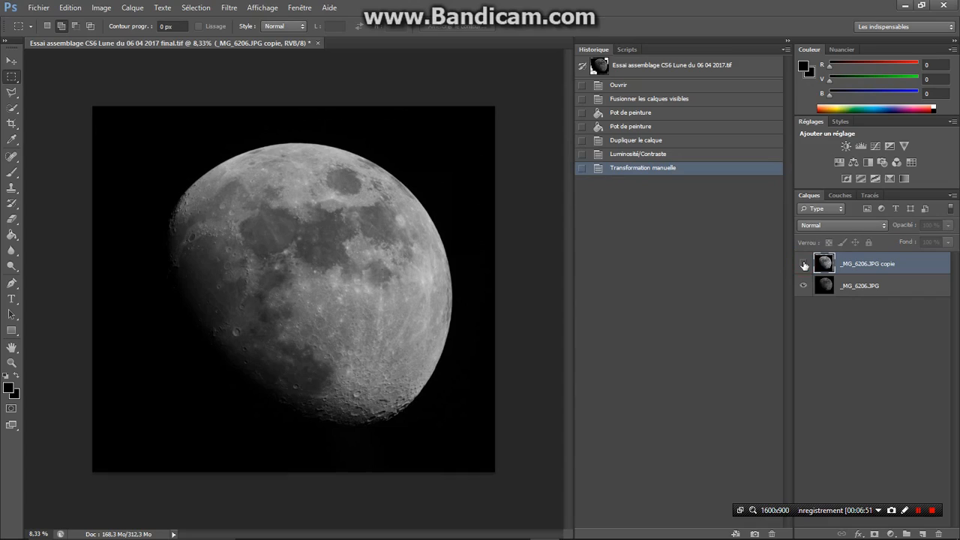
{"action": "left_click", "coordinate": [802, 264]}
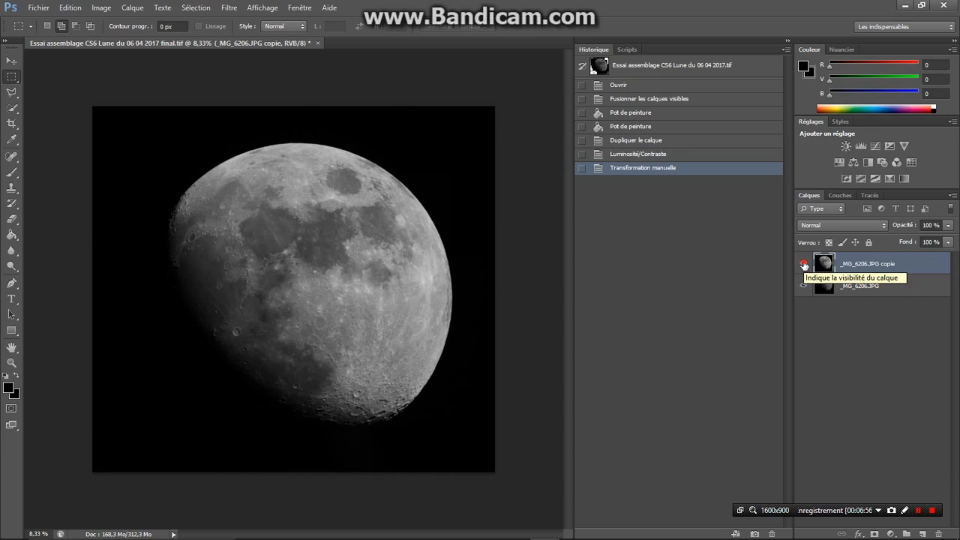
{"action": "left_click", "coordinate": [803, 264]}
{"action": "left_click", "coordinate": [803, 264]}
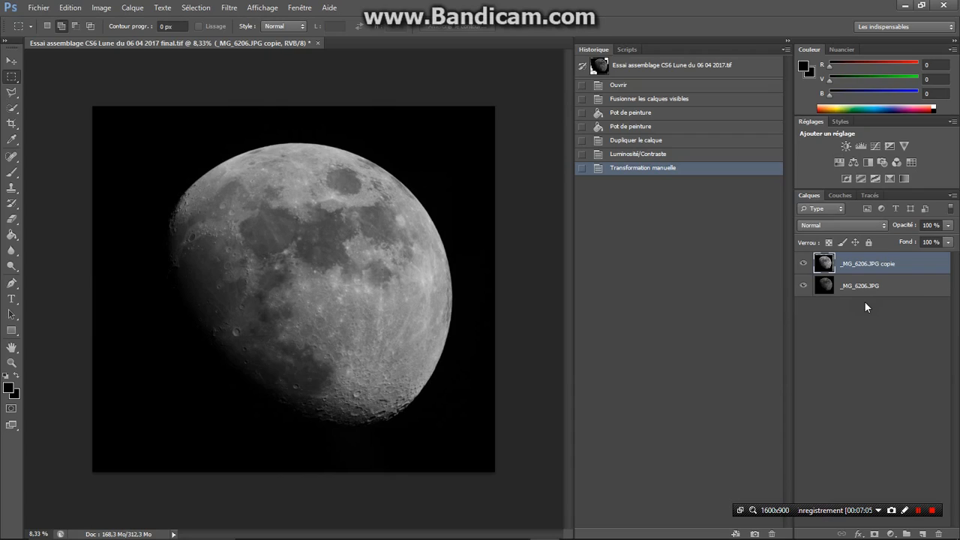
Merge the visible moon layers into one layer and duplicate the merged layer, keeping the proposed name
{"action": "left_click", "coordinate": [131, 8]}
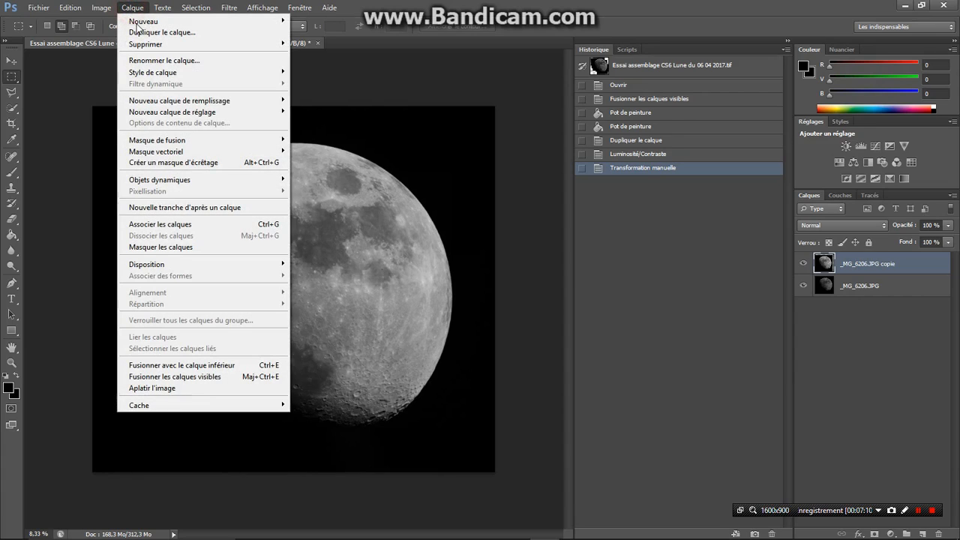
{"action": "left_click", "coordinate": [194, 367]}
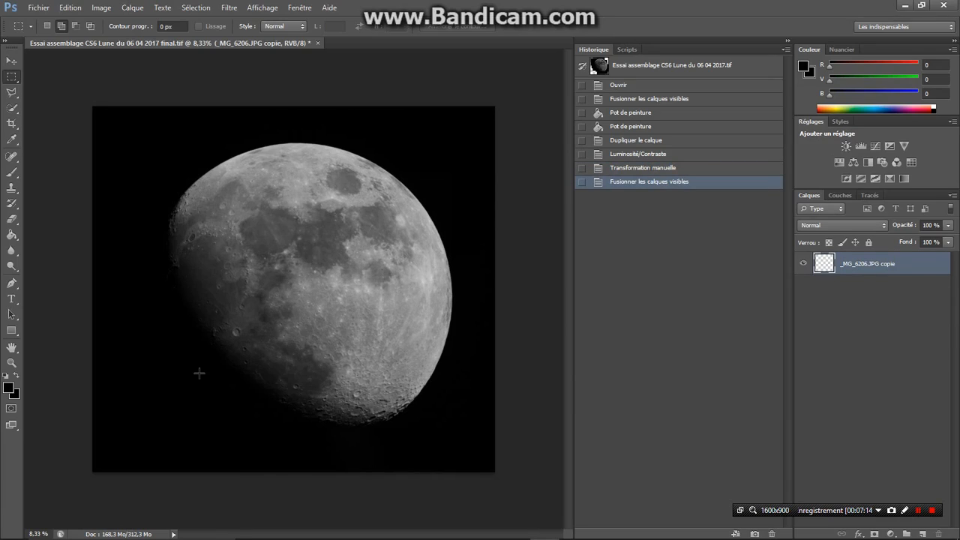
{"action": "left_click", "coordinate": [131, 8]}
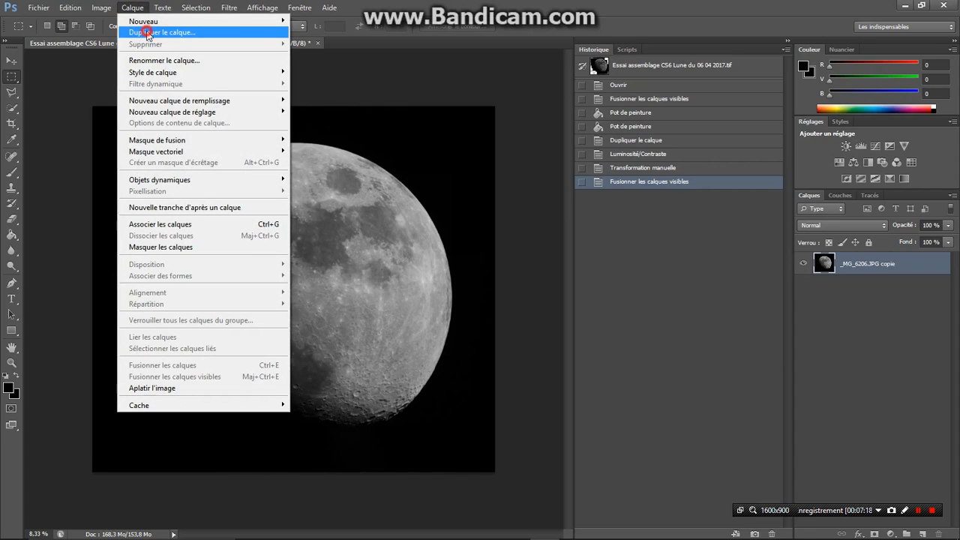
{"action": "left_click", "coordinate": [147, 33]}
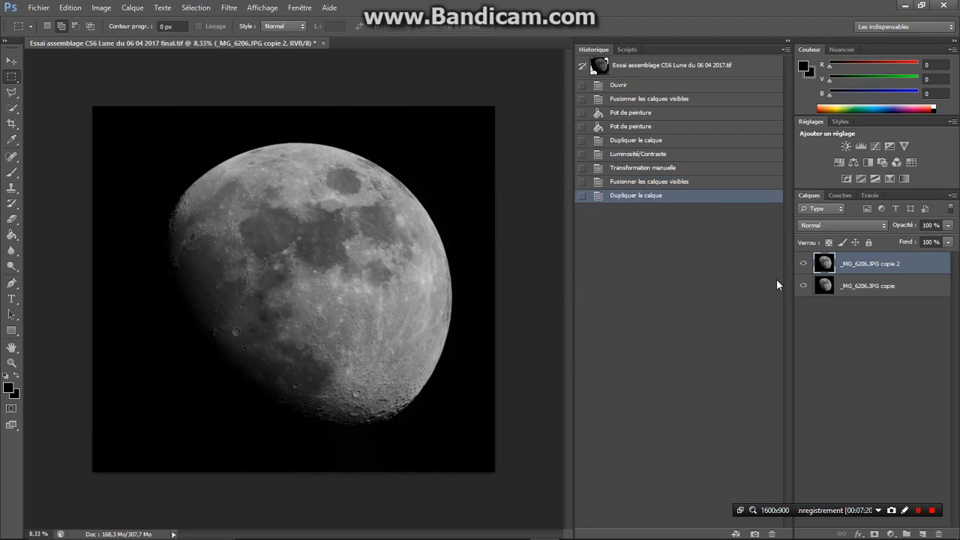
With the Rotate transform active, shift the new duplicate layer toward the canvas's lower left, to X 3649.50 px and Y 3910.50 px, and apply it
{"action": "left_click", "coordinate": [69, 8]}
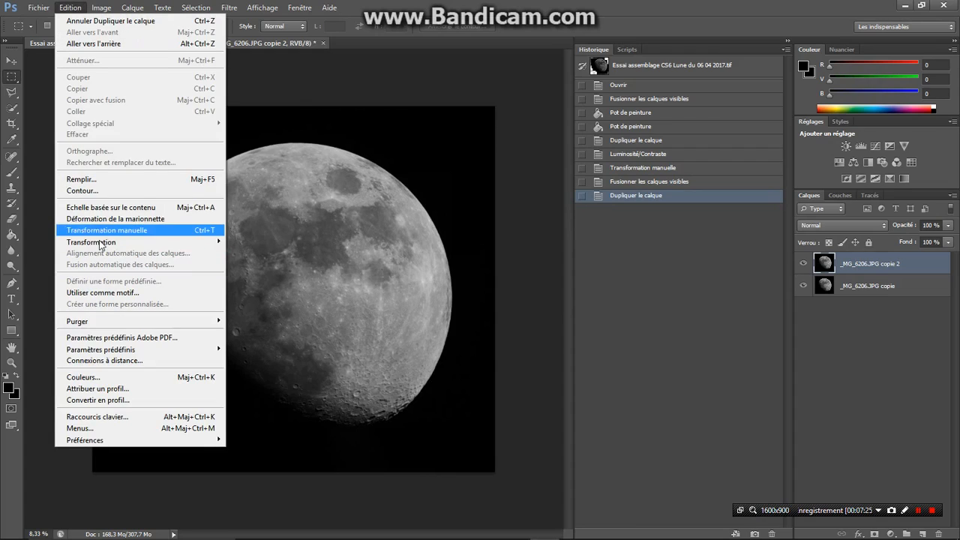
{"action": "mouse_move", "coordinate": [96, 243]}
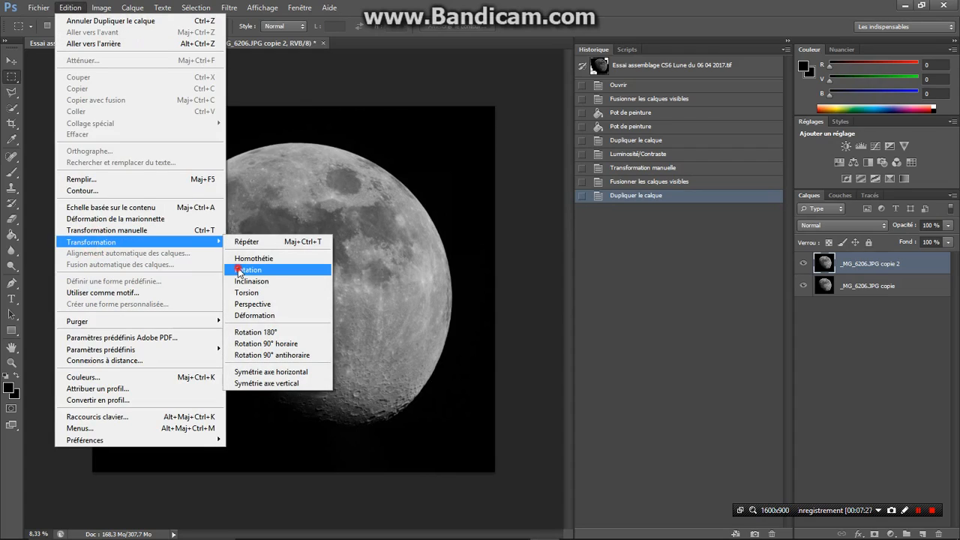
{"action": "left_click", "coordinate": [239, 271]}
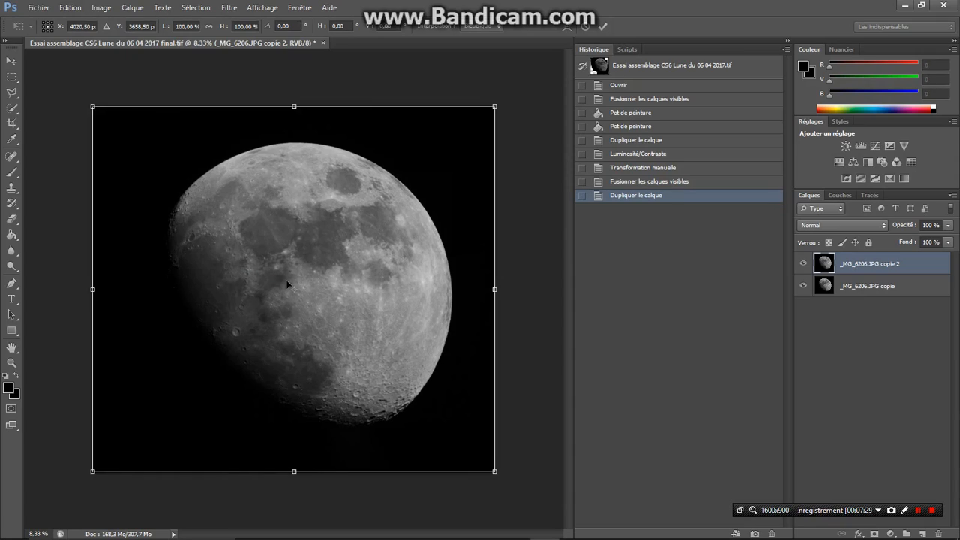
{"action": "left_click_drag", "start_coordinate": [461, 253], "coordinate": [453, 259]}
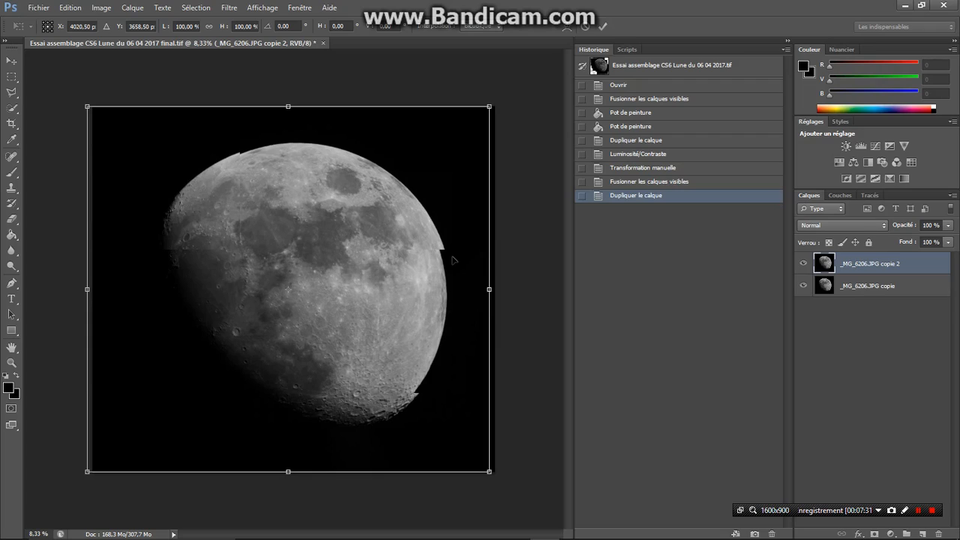
{"action": "mouse_move", "coordinate": [452, 259]}
{"action": "left_mouse_down"}
{"action": "mouse_move", "coordinate": [424, 263]}
{"action": "mouse_move", "coordinate": [443, 268]}
{"action": "left_mouse_up"}
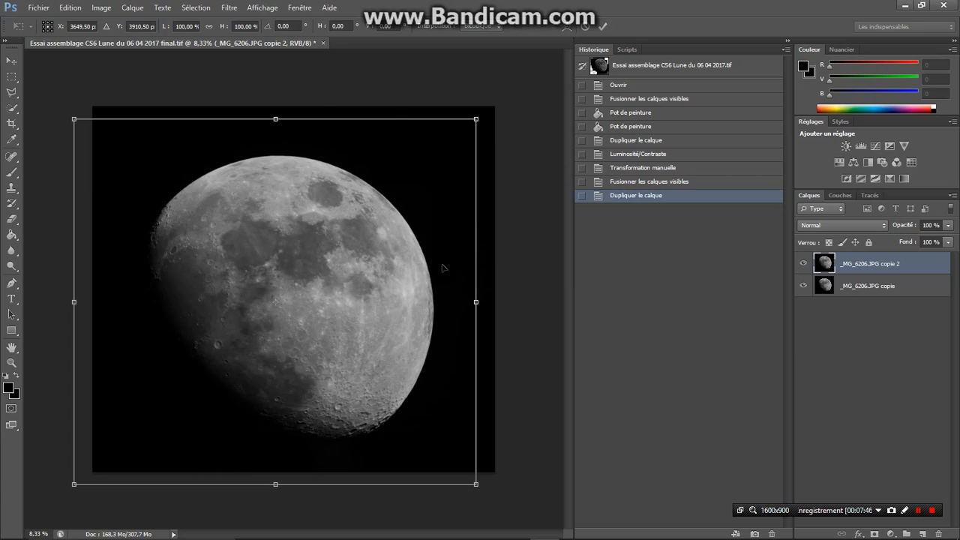
{"action": "right_click", "coordinate": [450, 259]}
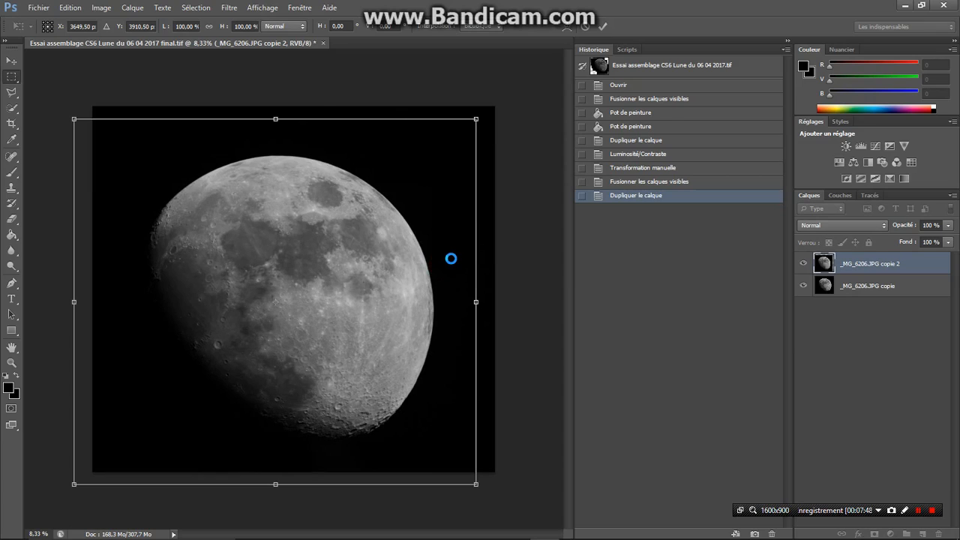
{"action": "key", "text": "Return"}
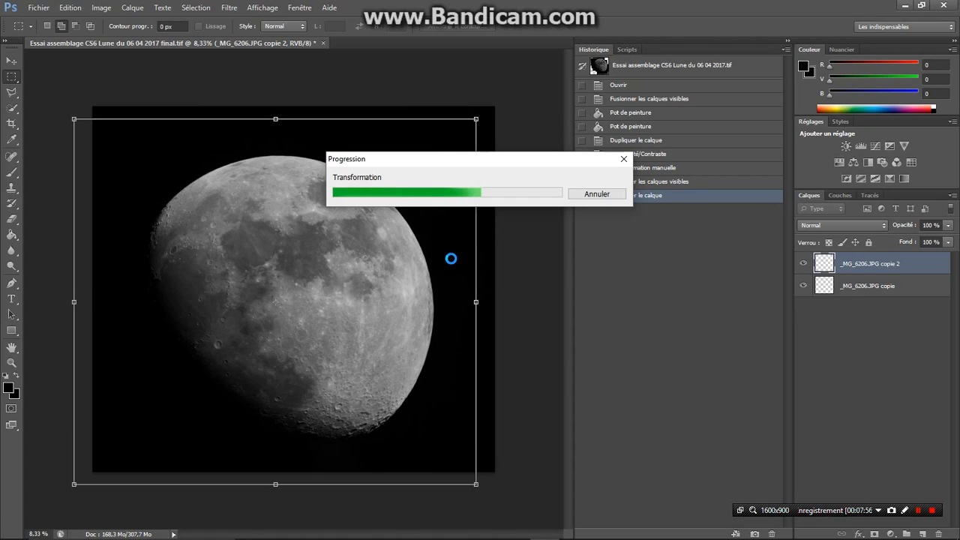
Merge the visible layers and save the image as TIFF under the name Essai assemblage CS6 Lune du 06 04 2017 final, replacing the existing file
{"action": "left_click", "coordinate": [133, 8]}
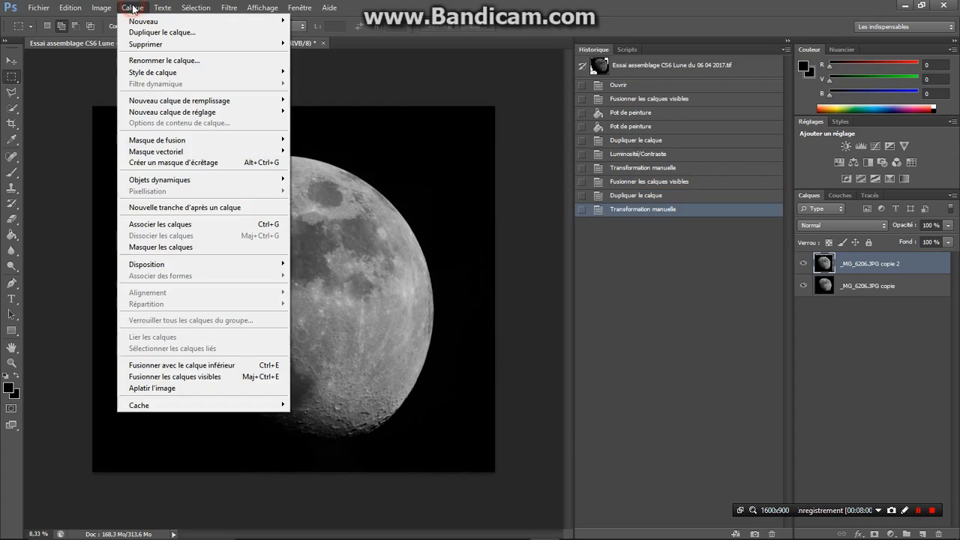
{"action": "left_click", "coordinate": [192, 377]}
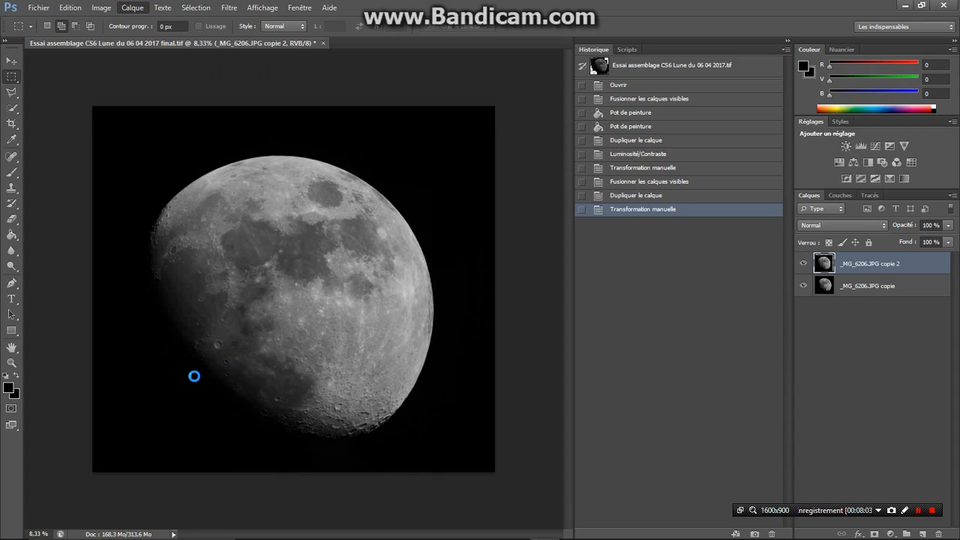
{"action": "left_click", "coordinate": [37, 8]}
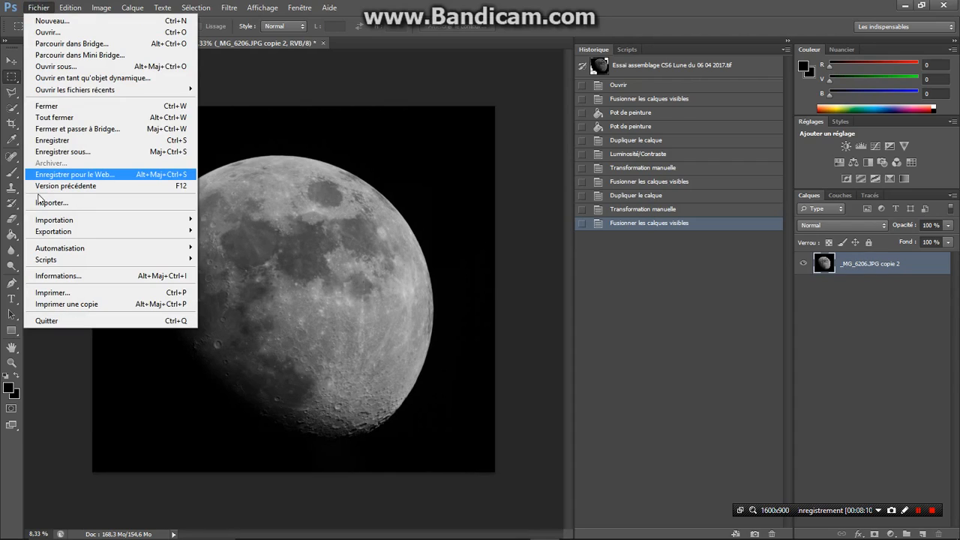
{"action": "left_click", "coordinate": [66, 152]}
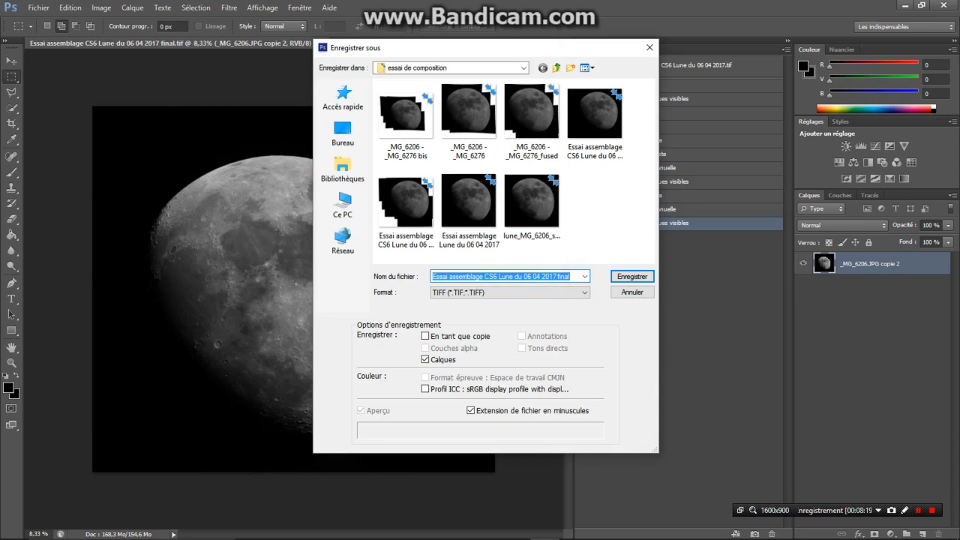
{"action": "left_click", "coordinate": [630, 278]}
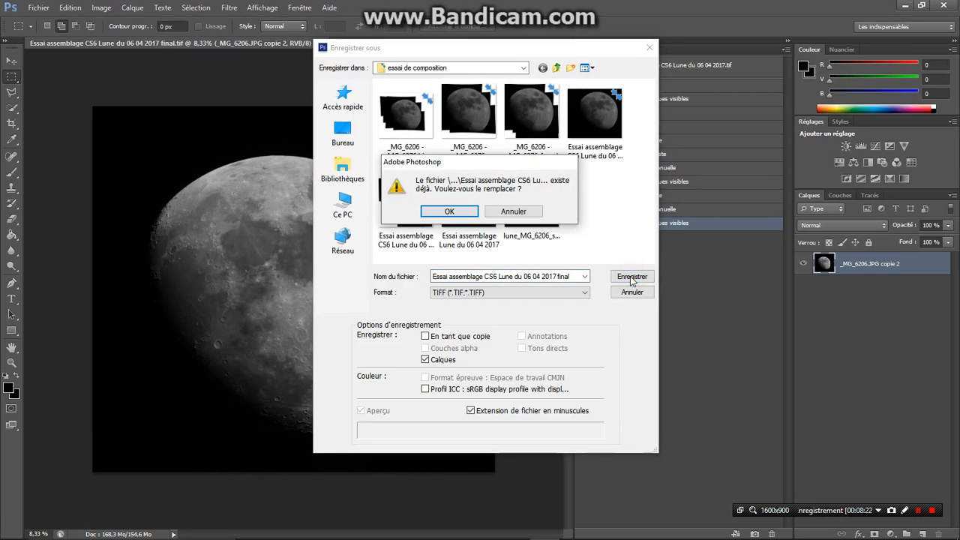
{"action": "left_click", "coordinate": [450, 213]}
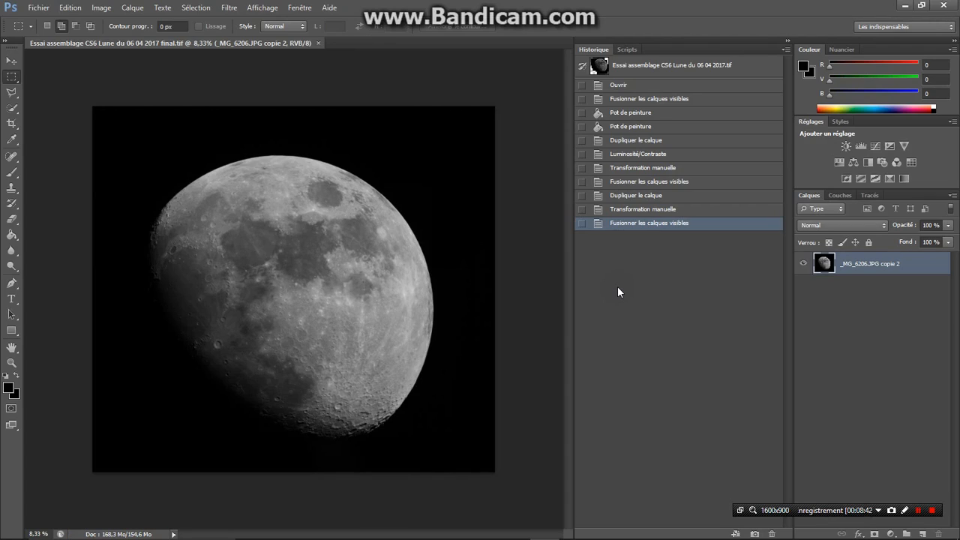
Close Photoshop and switch to the Photos viewer to display the moon assembly images
{"action": "left_click", "coordinate": [943, 6]}
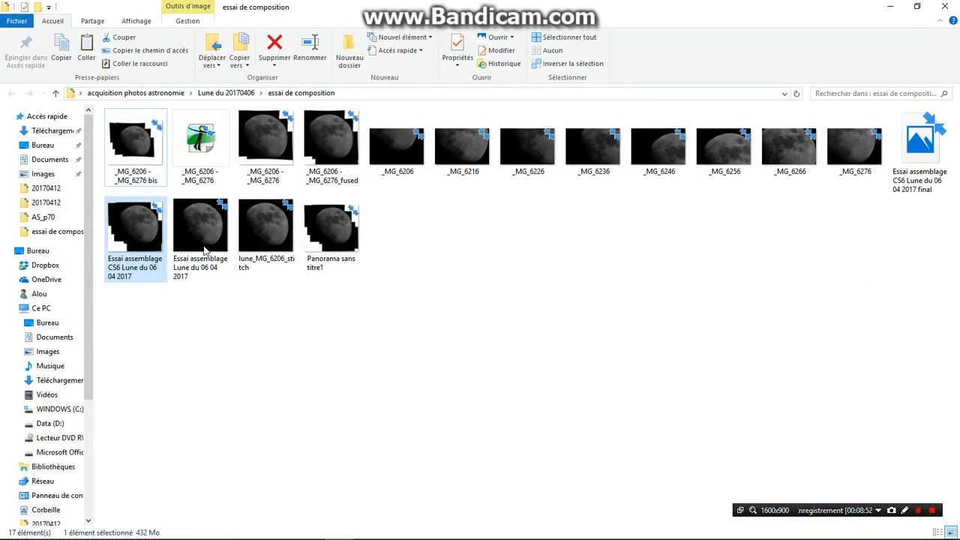
{"action": "left_click", "coordinate": [918, 512]}
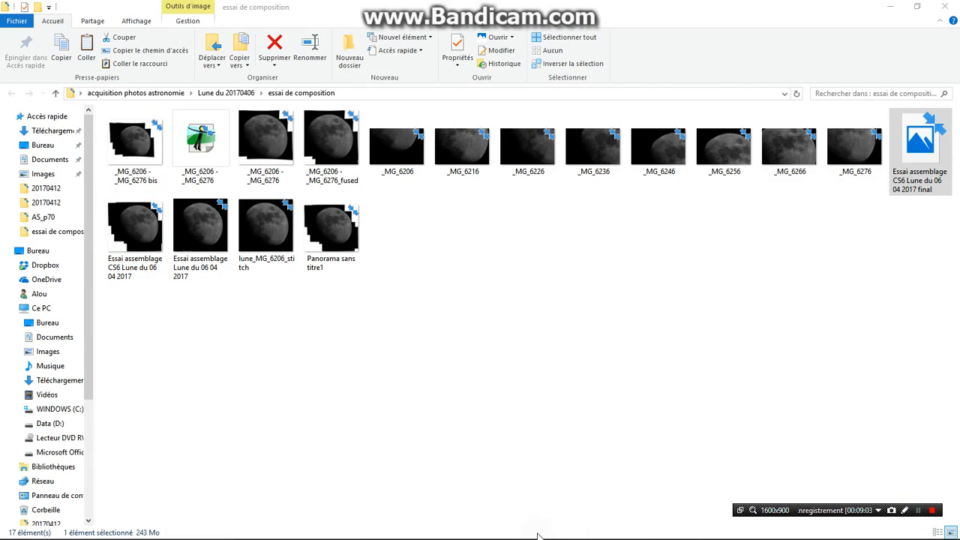
{"action": "left_click", "coordinate": [544, 528]}
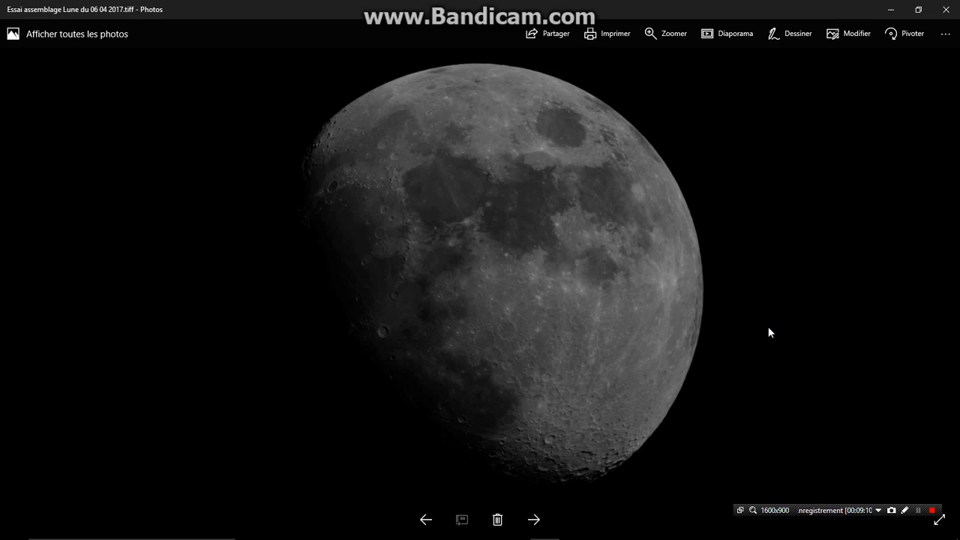
Browse backward through the moon images in Photos, from the assembled TIFFs through the individual source shots to _MG_6206.JPG
{"action": "left_click", "coordinate": [425, 525]}
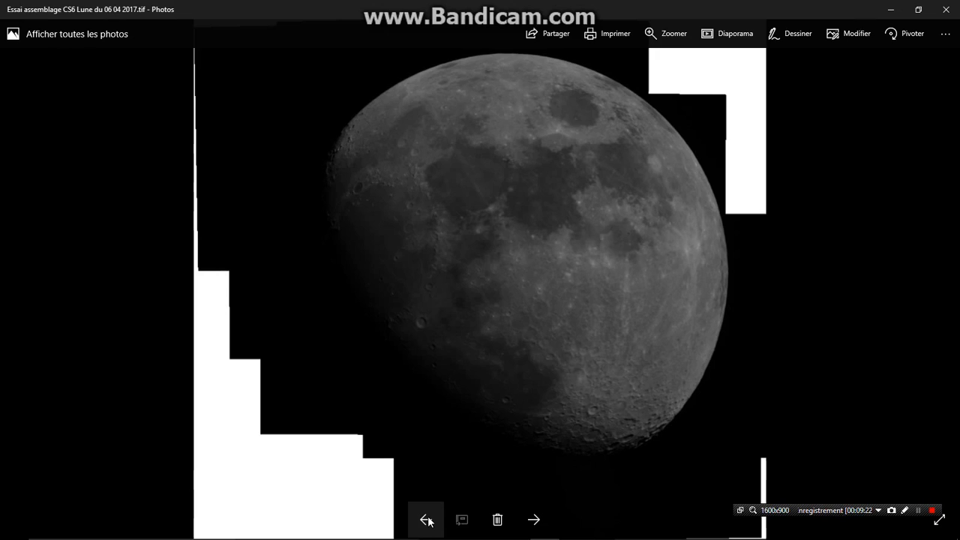
{"action": "left_click", "coordinate": [426, 520]}
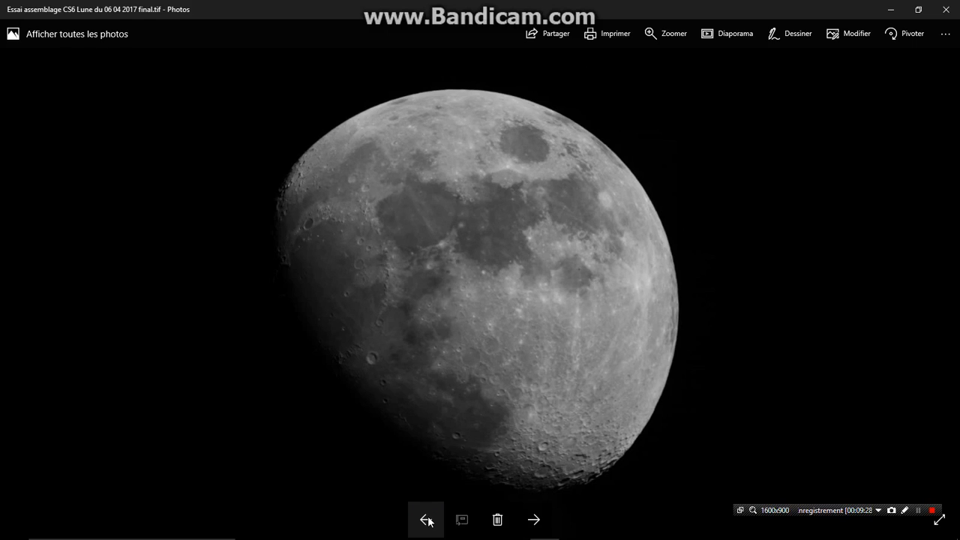
{"action": "left_click", "coordinate": [426, 519]}
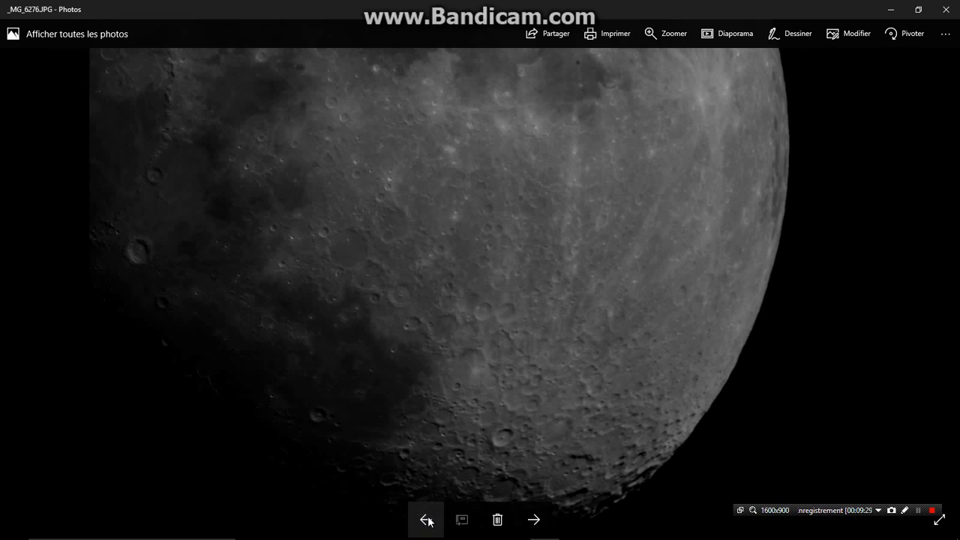
{"action": "left_click", "coordinate": [426, 519]}
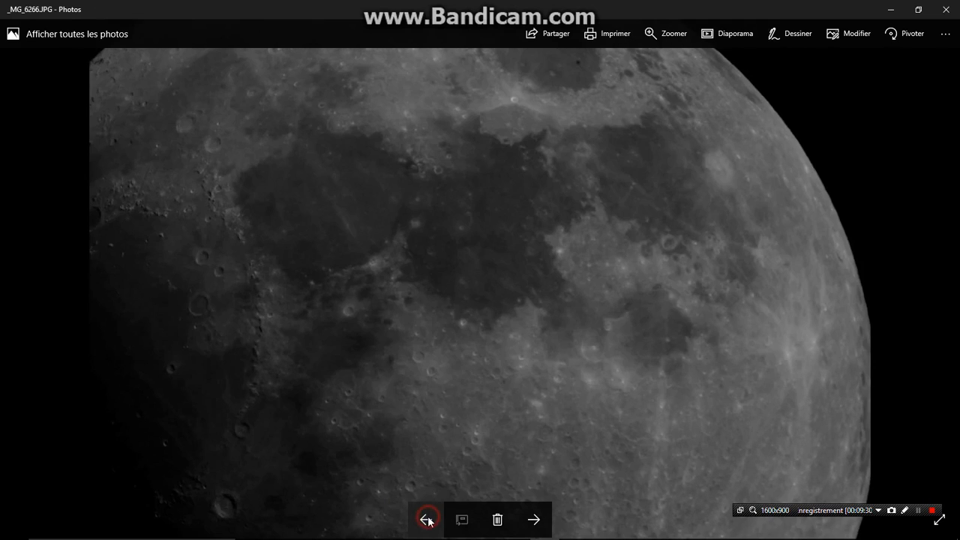
{"action": "left_click", "coordinate": [427, 520]}
{"action": "left_click", "coordinate": [427, 519]}
{"action": "left_click", "coordinate": [426, 519]}
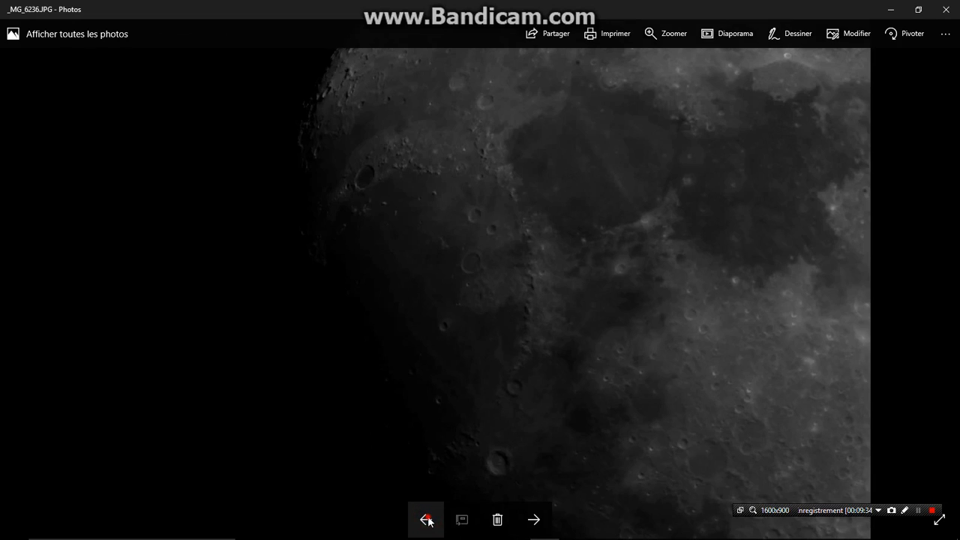
{"action": "left_click", "coordinate": [427, 520]}
{"action": "left_click", "coordinate": [426, 519]}
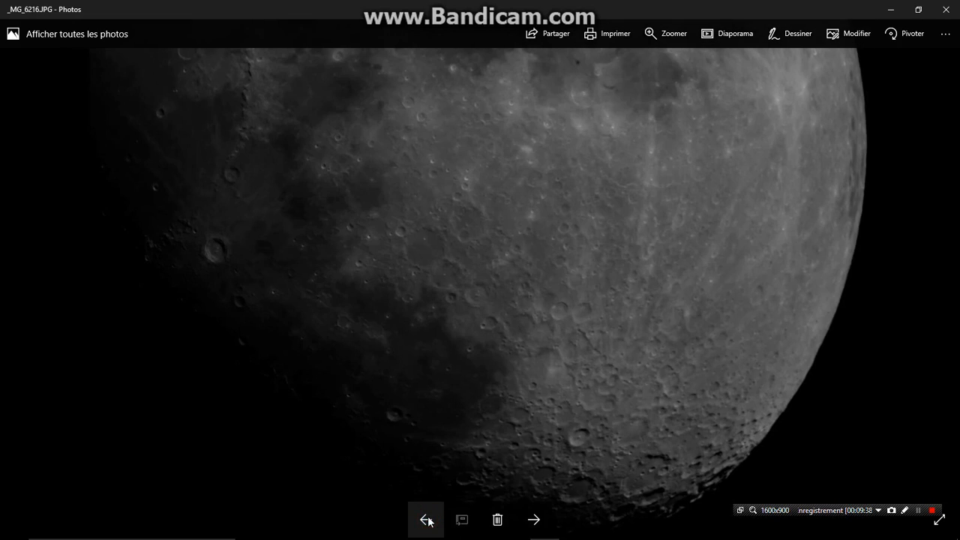
{"action": "left_click", "coordinate": [426, 520]}
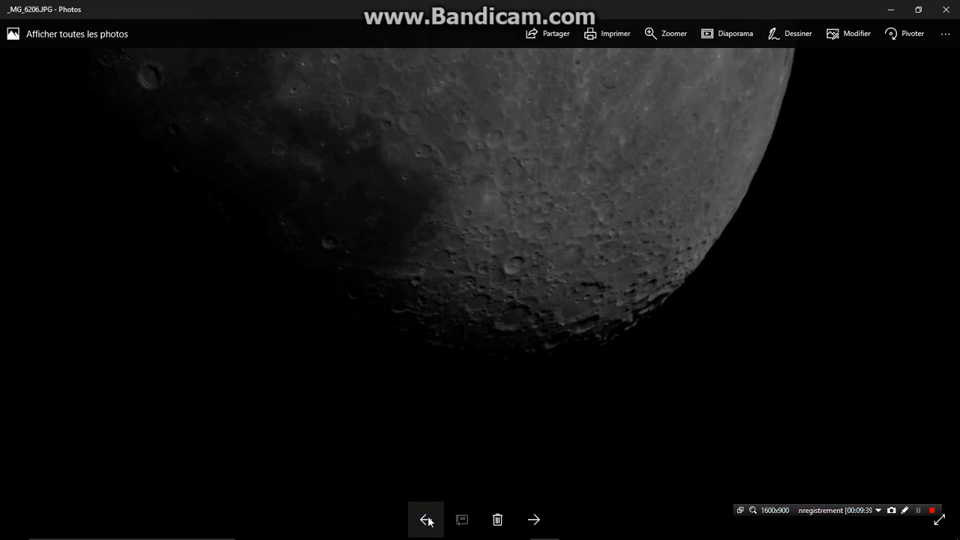
Browse forward through the source shots to the final image Essai assemblage CS6 Lune du 06 04 2017 final.tif
{"action": "left_click", "coordinate": [534, 520]}
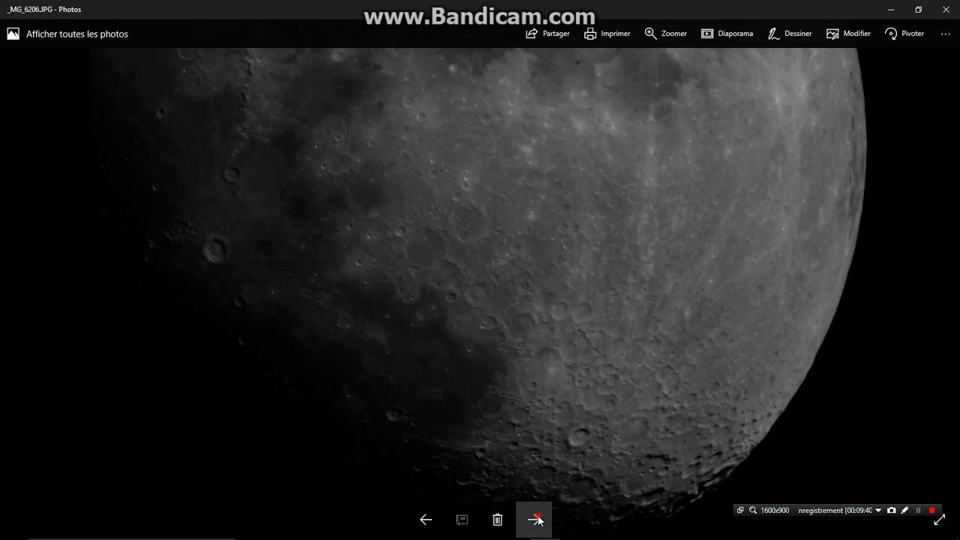
{"action": "left_click", "coordinate": [535, 519]}
{"action": "left_click", "coordinate": [536, 519]}
{"action": "left_click", "coordinate": [535, 519]}
{"action": "left_click", "coordinate": [536, 519]}
{"action": "left_click", "coordinate": [536, 520]}
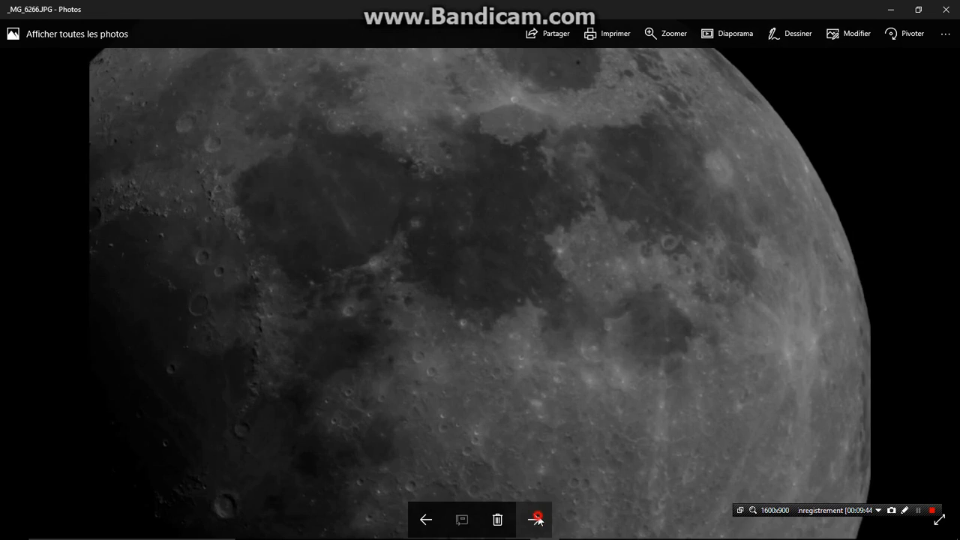
{"action": "left_click", "coordinate": [536, 520]}
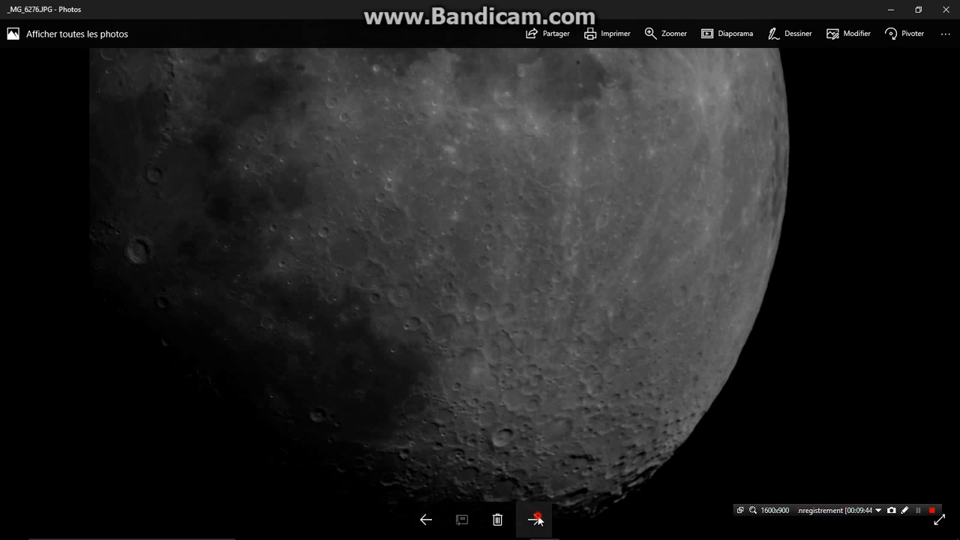
{"action": "left_click", "coordinate": [536, 519]}
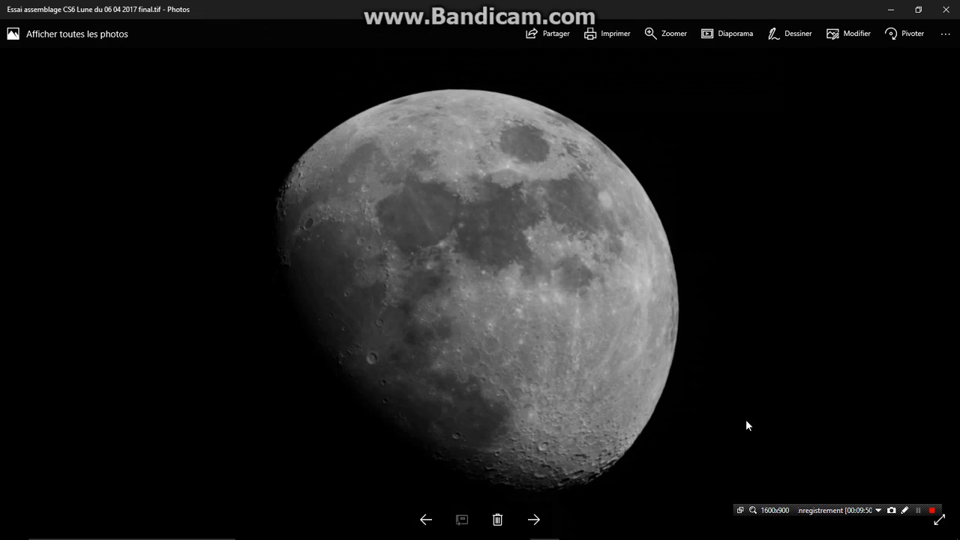